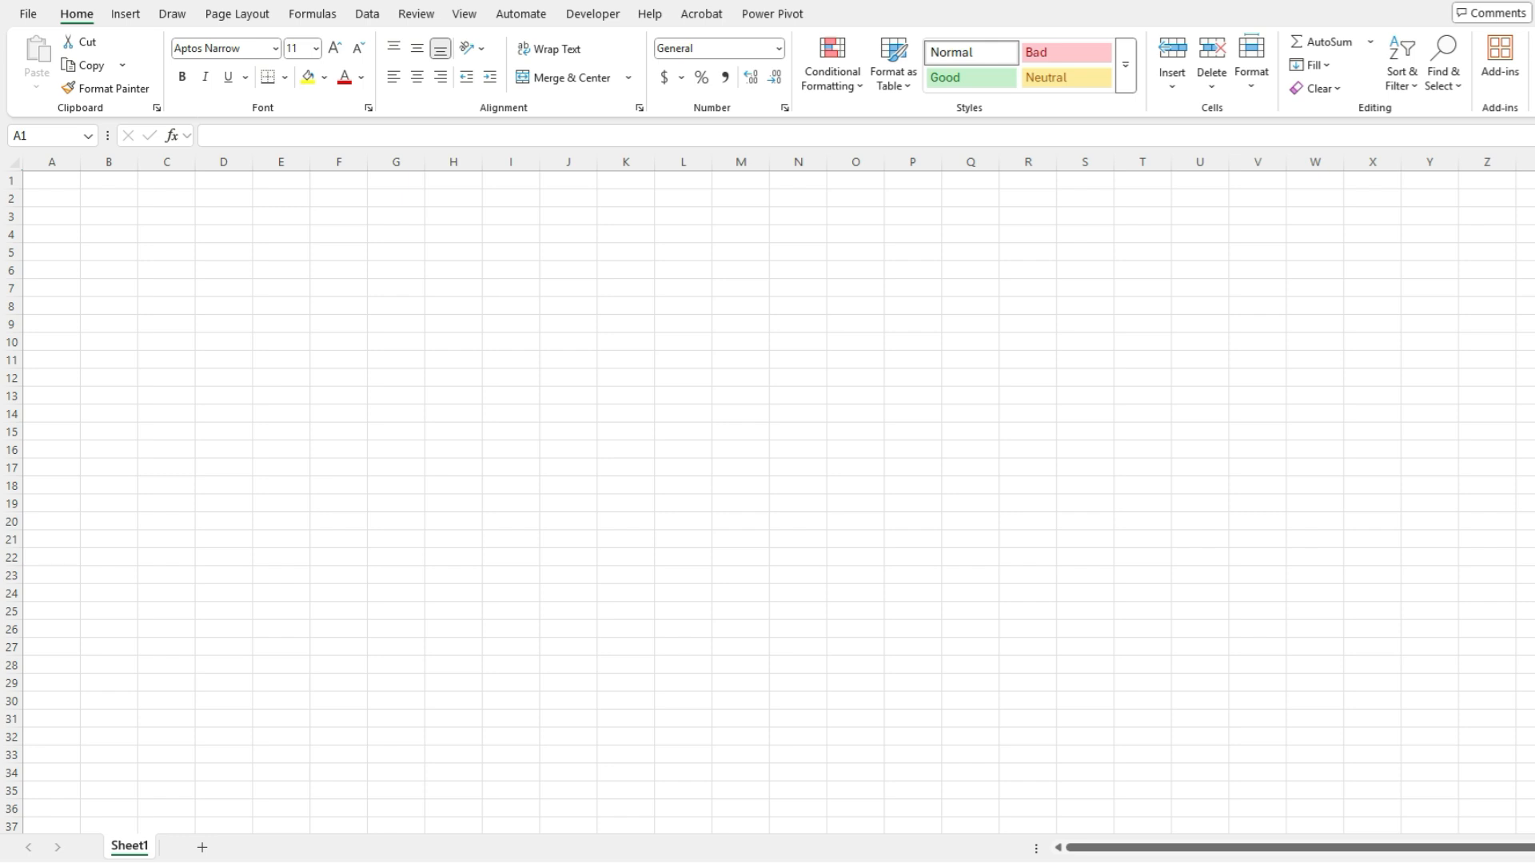
Enter a SEQUENCE formula in A1 that generates 10 rows and 1 column of numbers
click(64, 179)
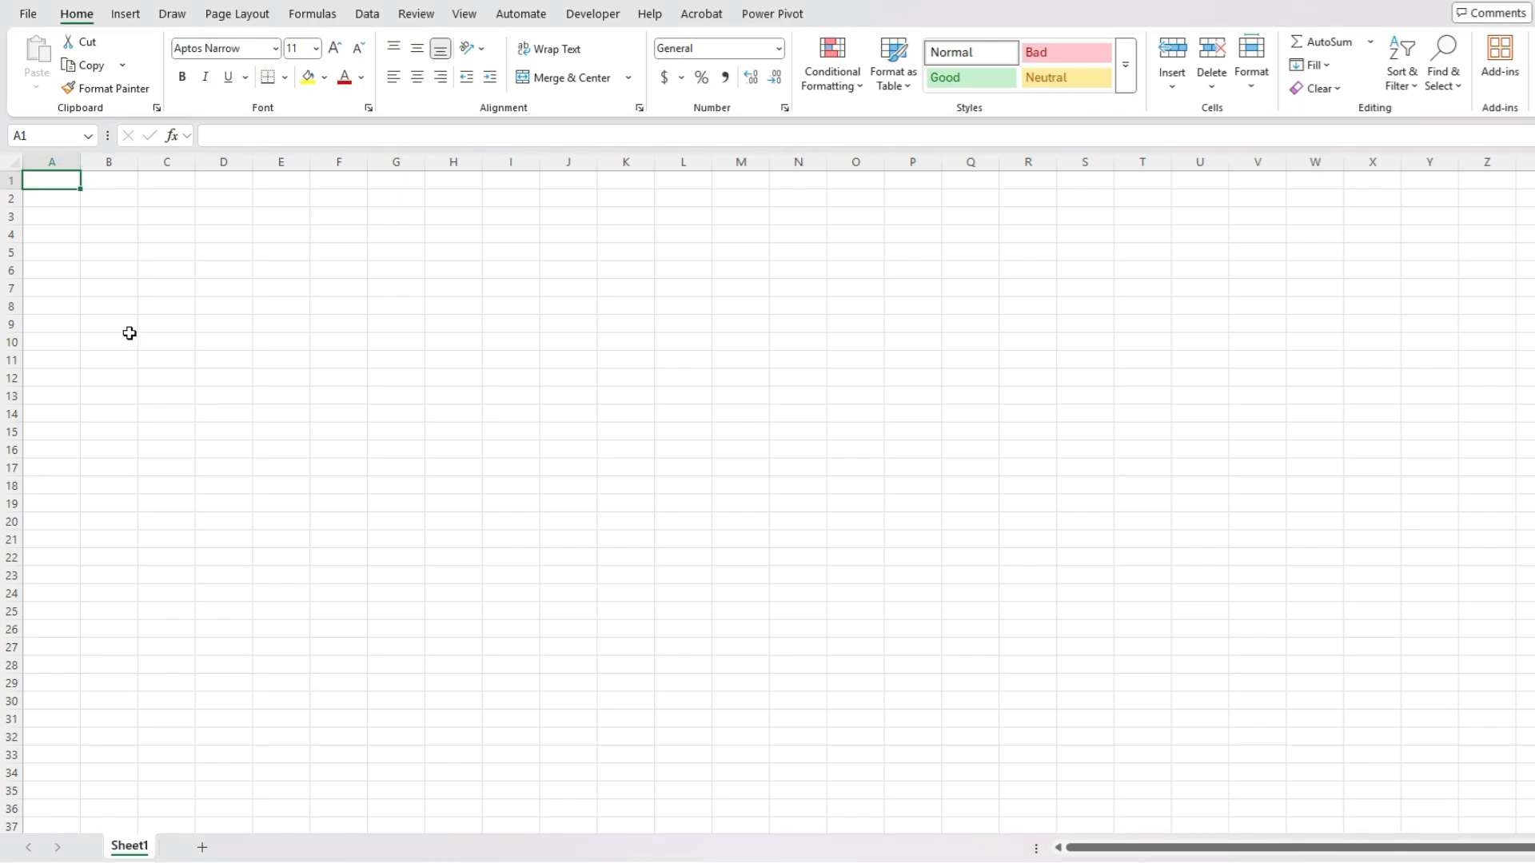
text(=sequenc)
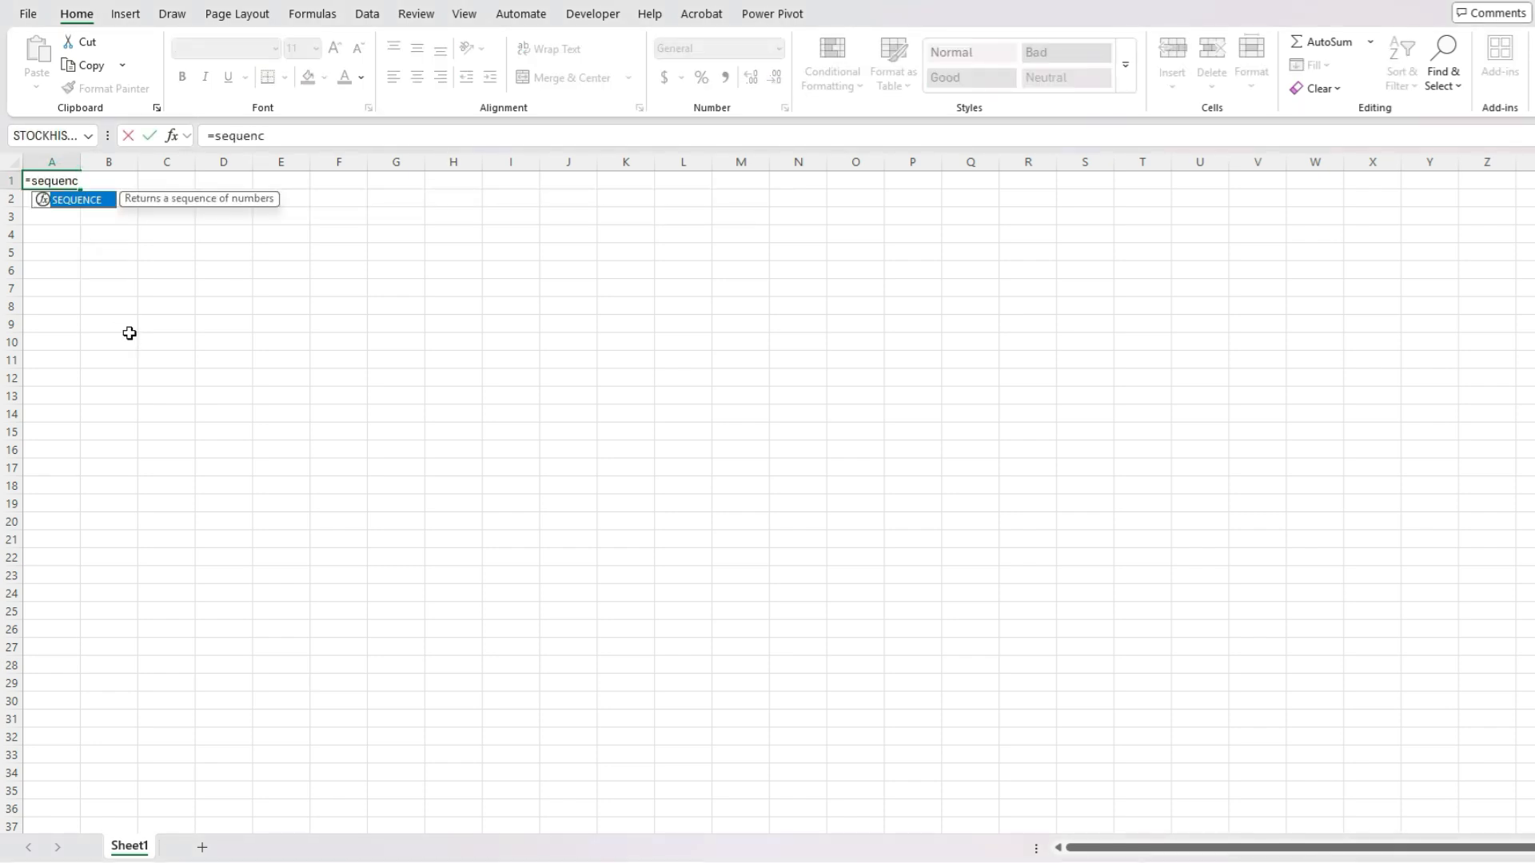
key(Tab)
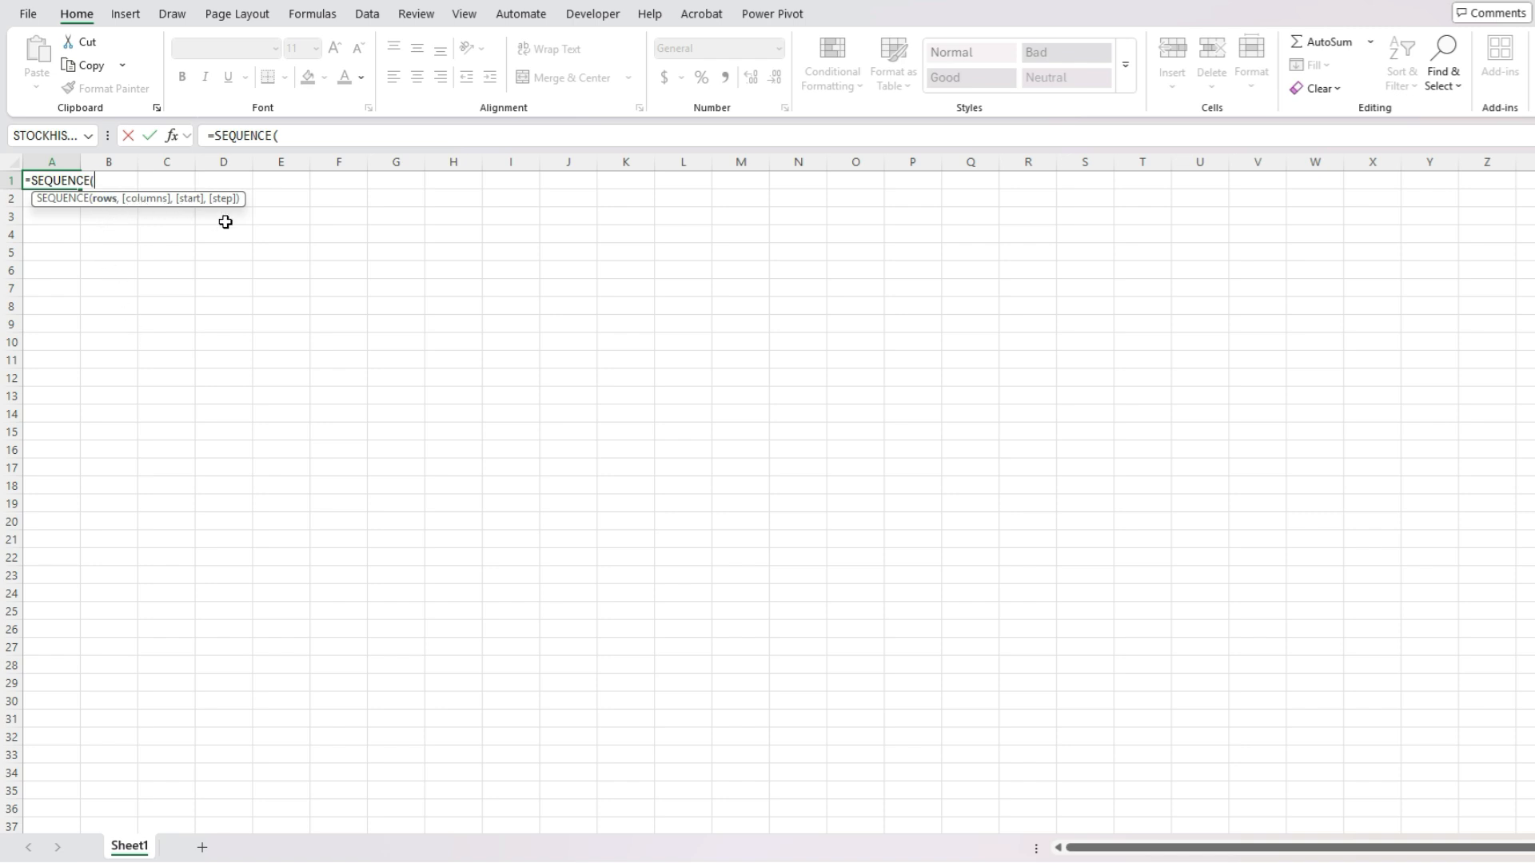
text(10,)
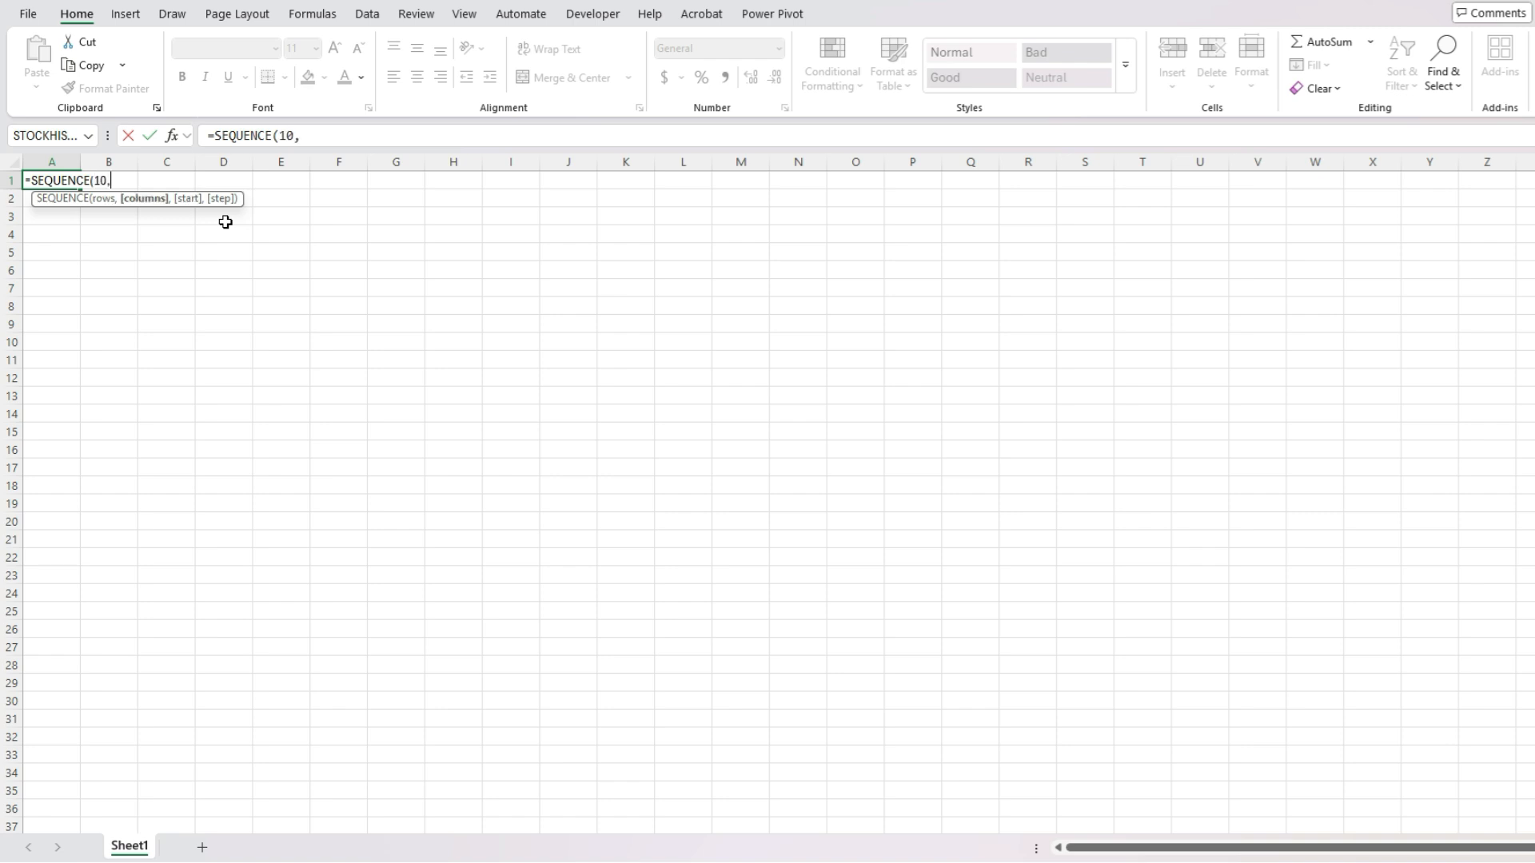
text(1)
key(Return)
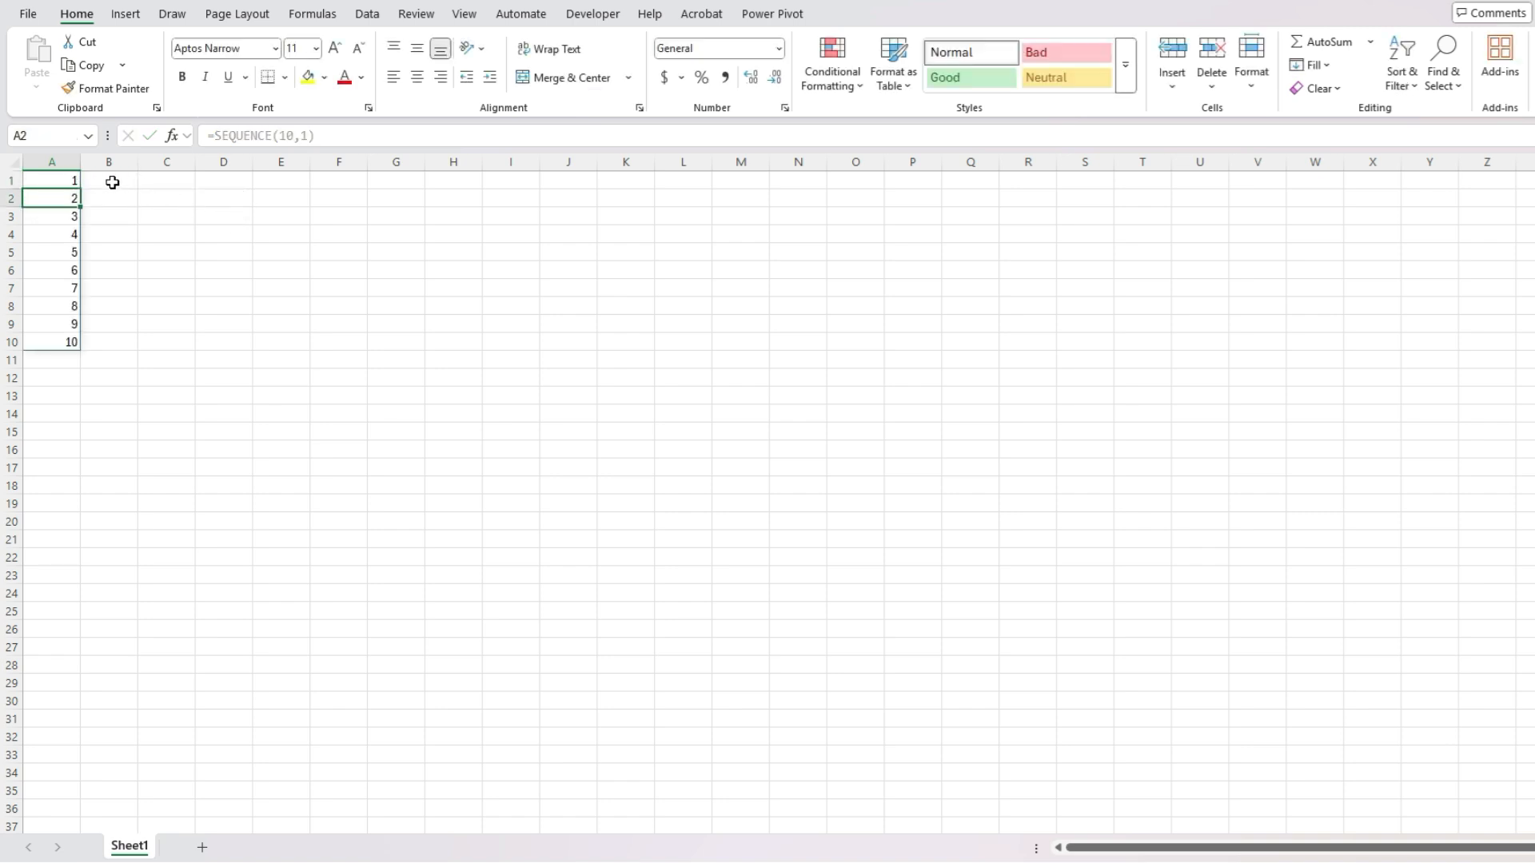
Add a start value of 2 to the SEQUENCE formula in A1
click(55, 180)
click(313, 134)
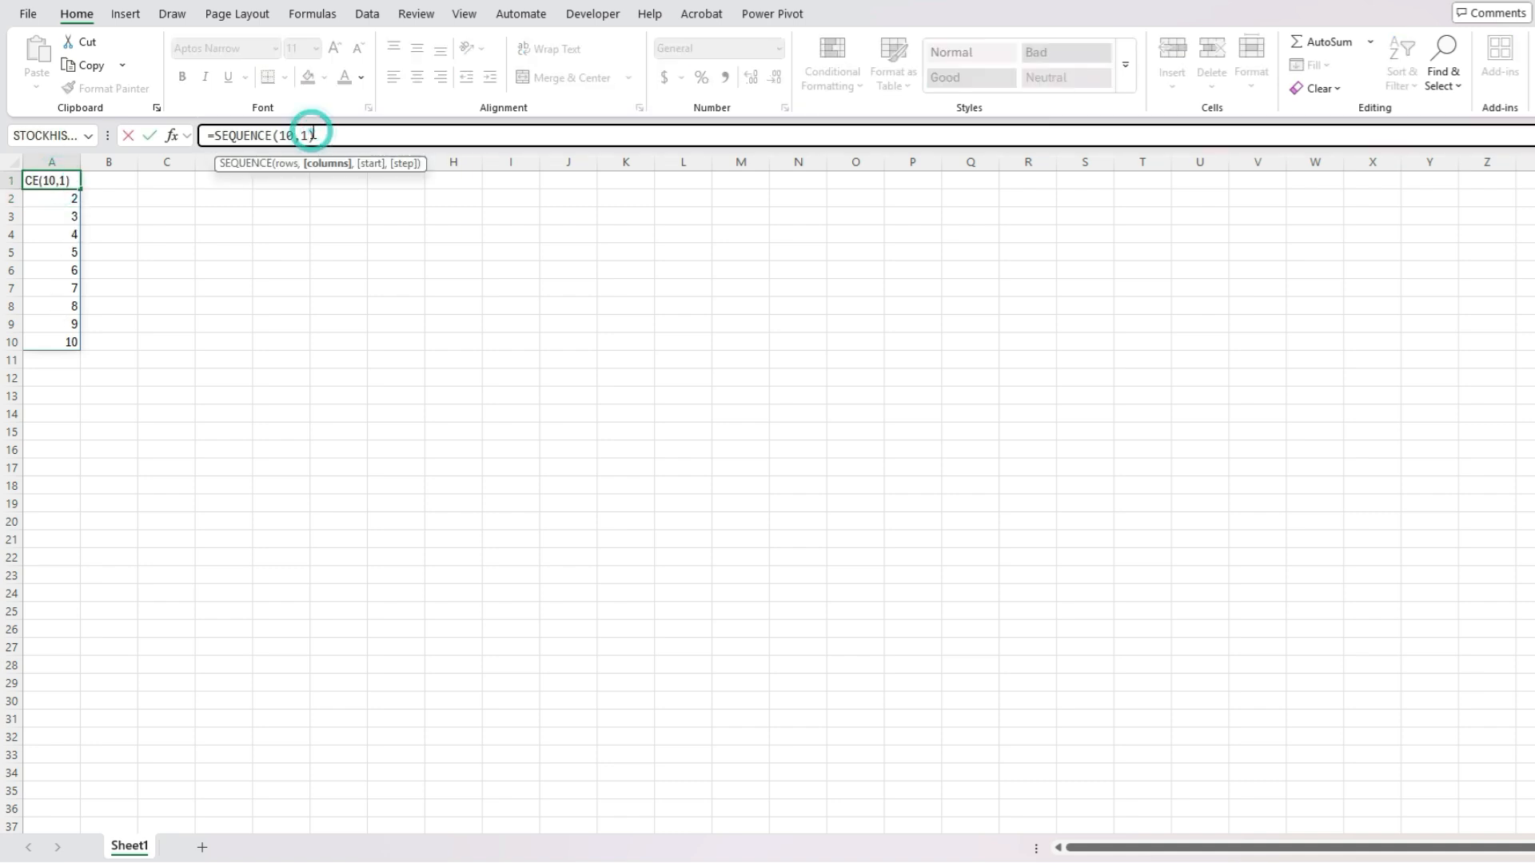
text(,2)
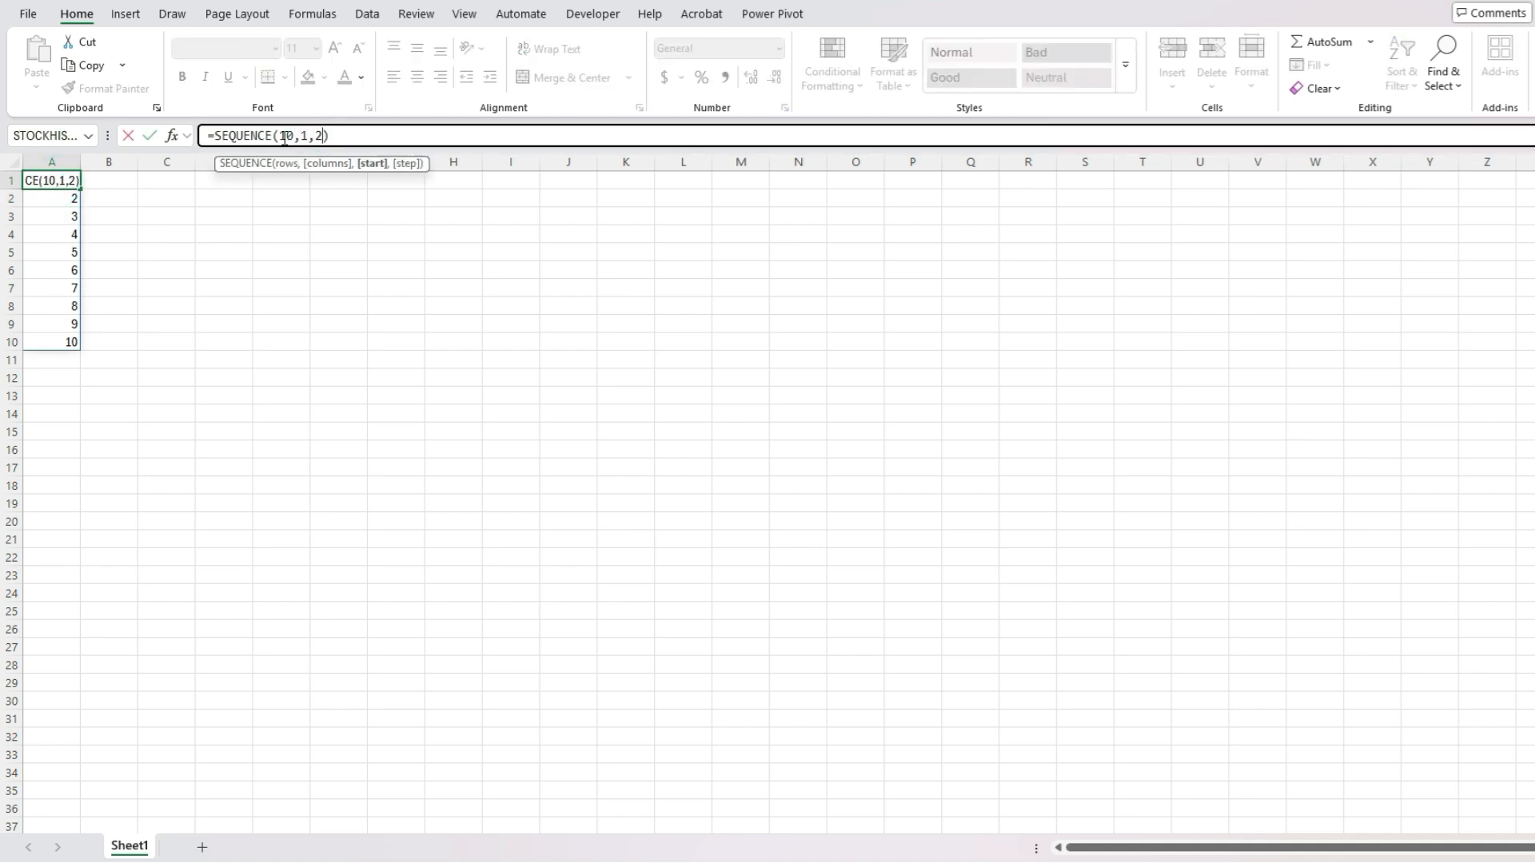
key(Return)
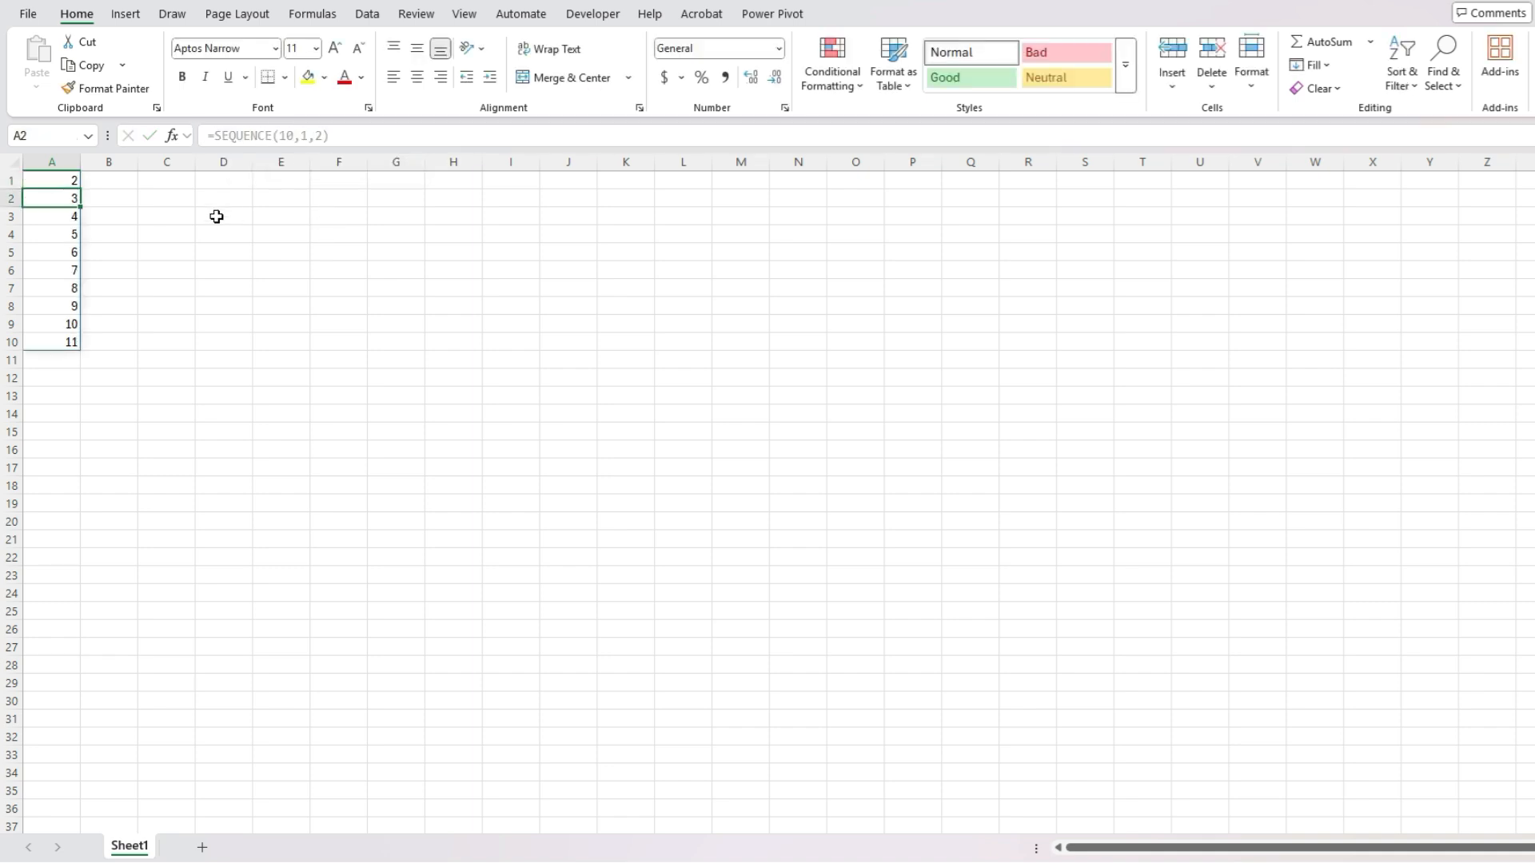
Add a step value of 3 to the SEQUENCE formula in A1, making it =SEQUENCE(10,1,2,3)
key(Up)
click(325, 136)
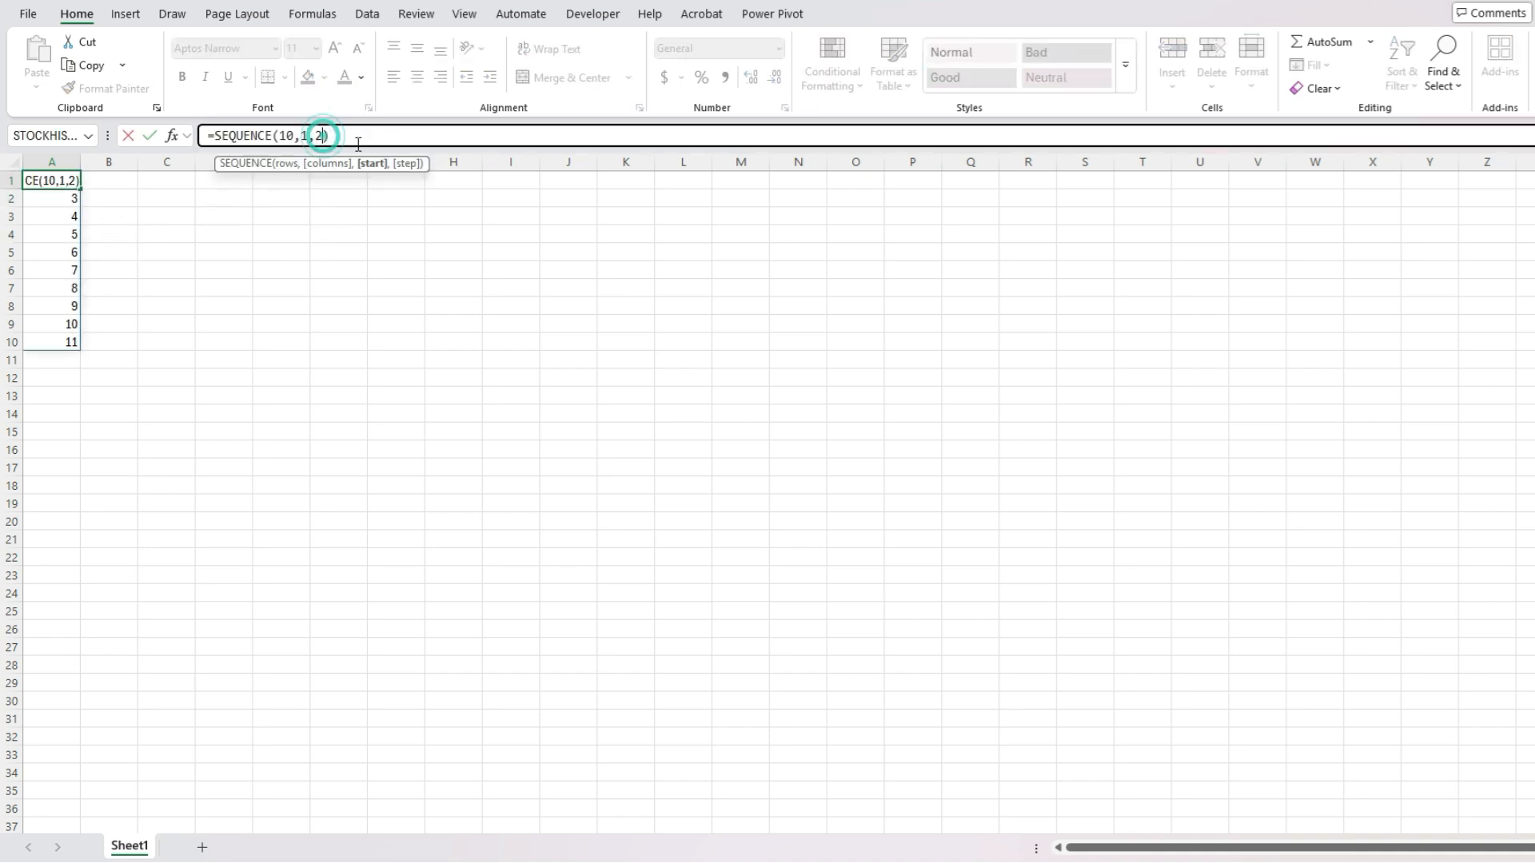
text(,3)
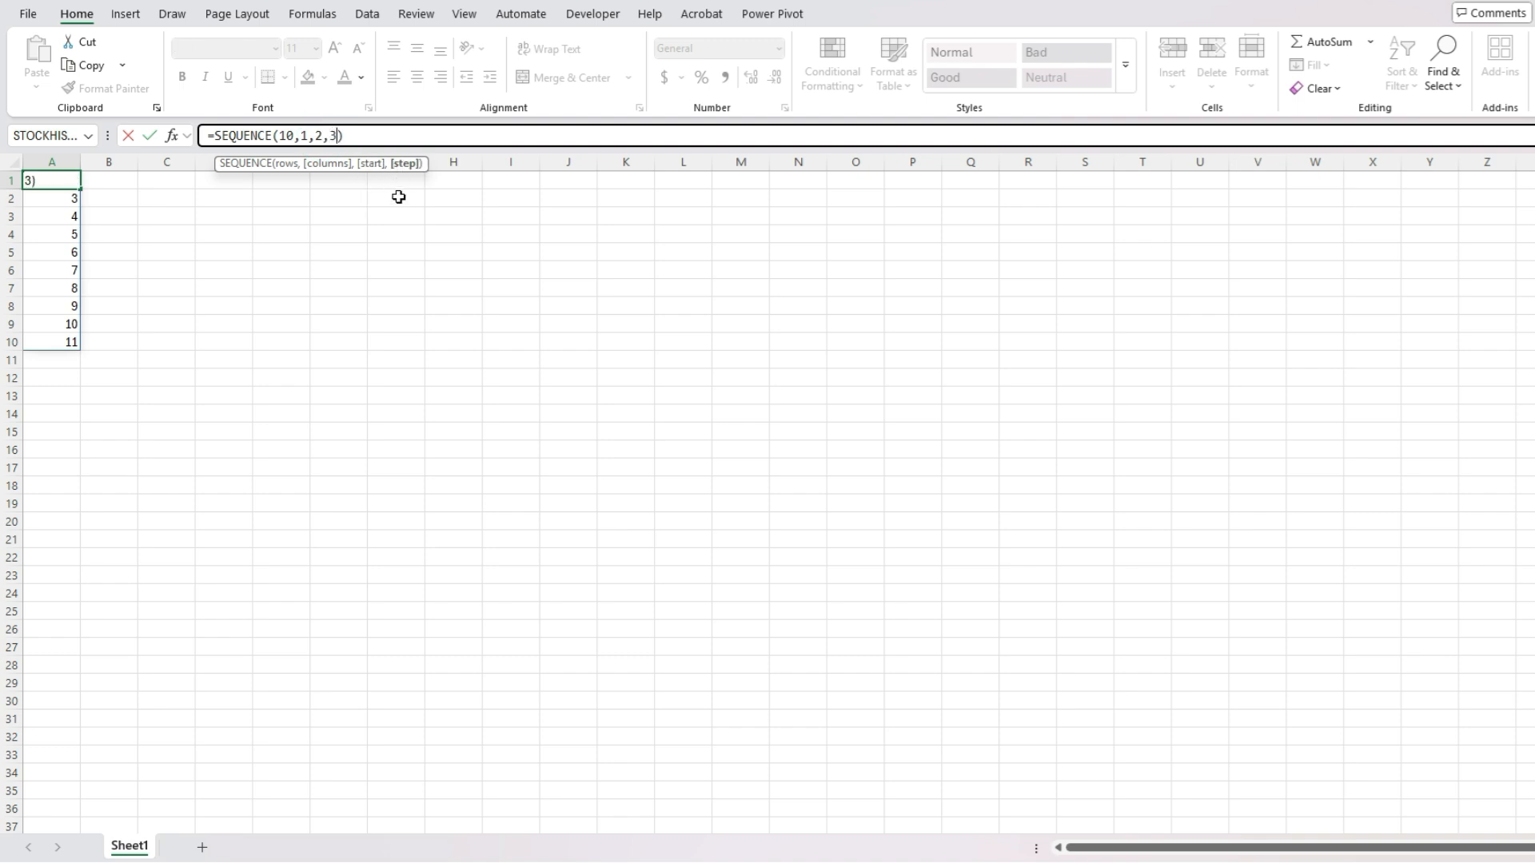
key(Return)
Review the generated sequence values cell by cell down to A10
key(Down)
key(Down)
key(Down)
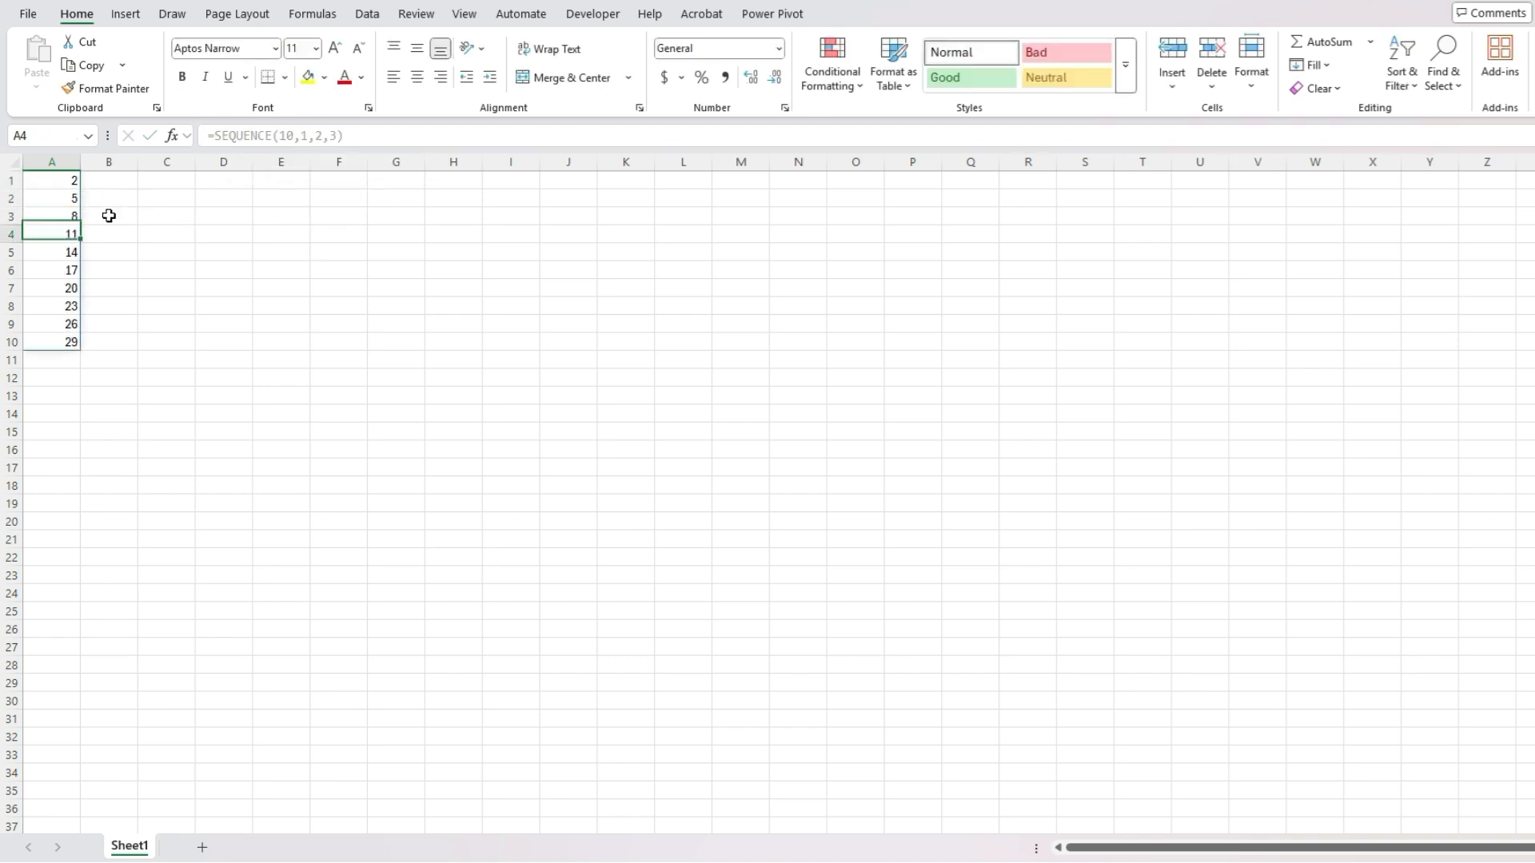
key(Down)
key(Down)
key(Down)
key(Down)
key(Down)
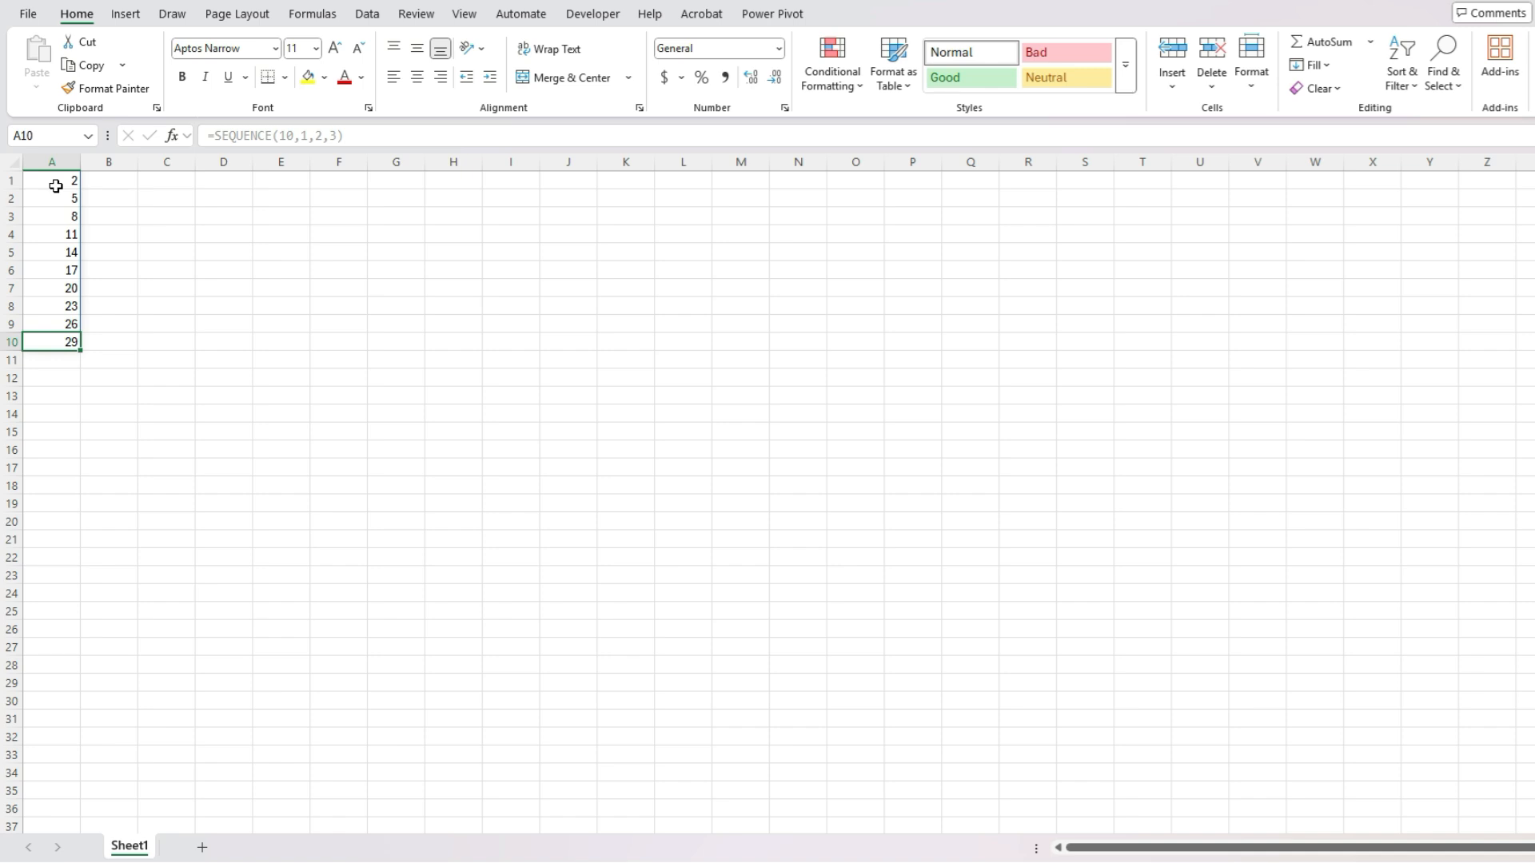
Insert a new row above the sequence, enter the header SEQUENCE in A1, and fit column A to its contents
right_click(11, 180)
click(126, 360)
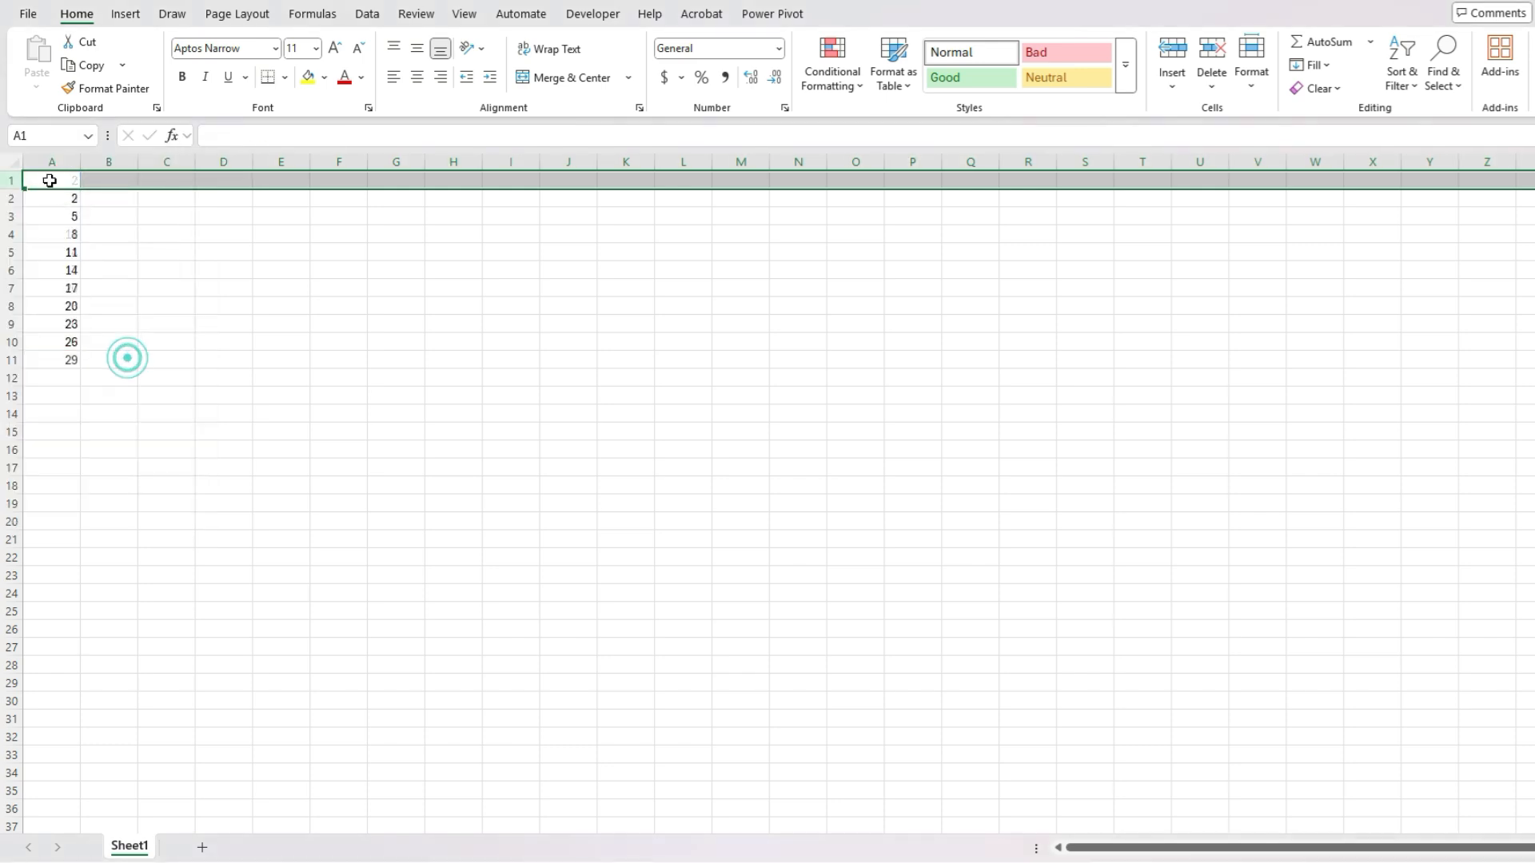
click(51, 181)
text(SEQUENCE)
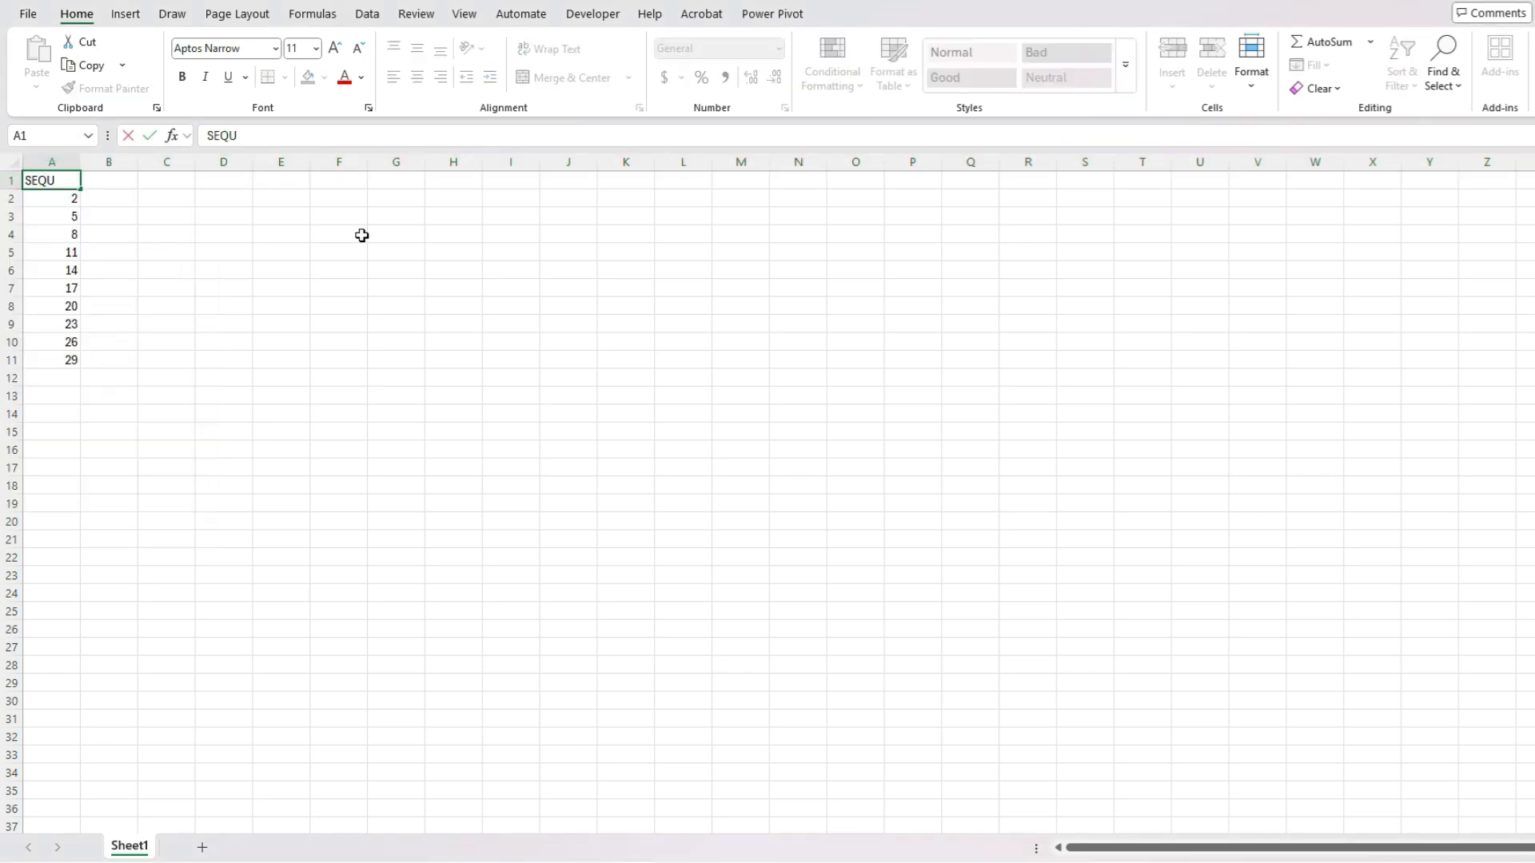
key(Tab)
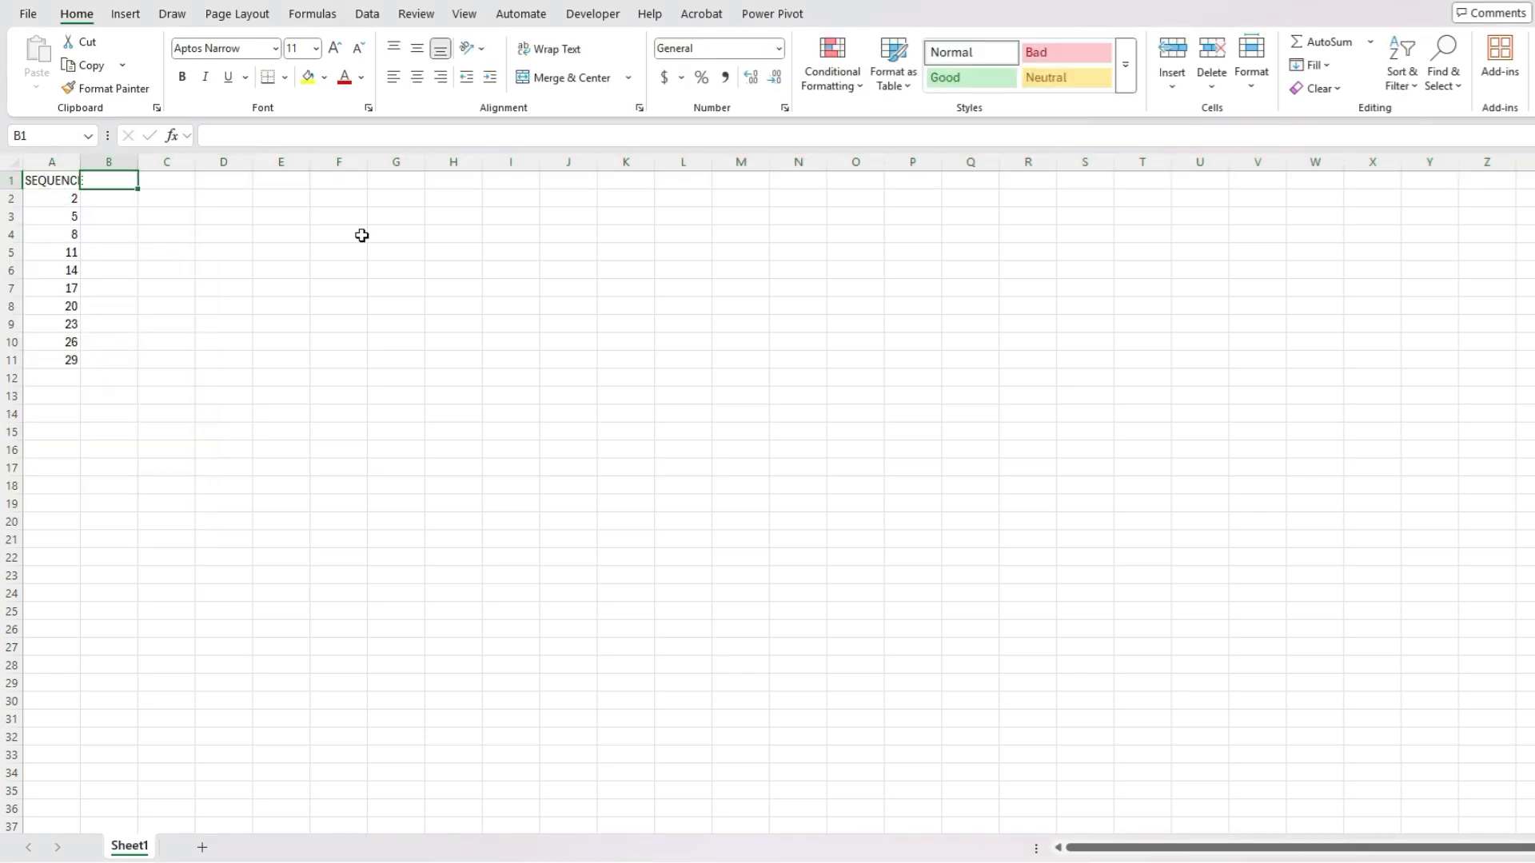
double_click(79, 160)
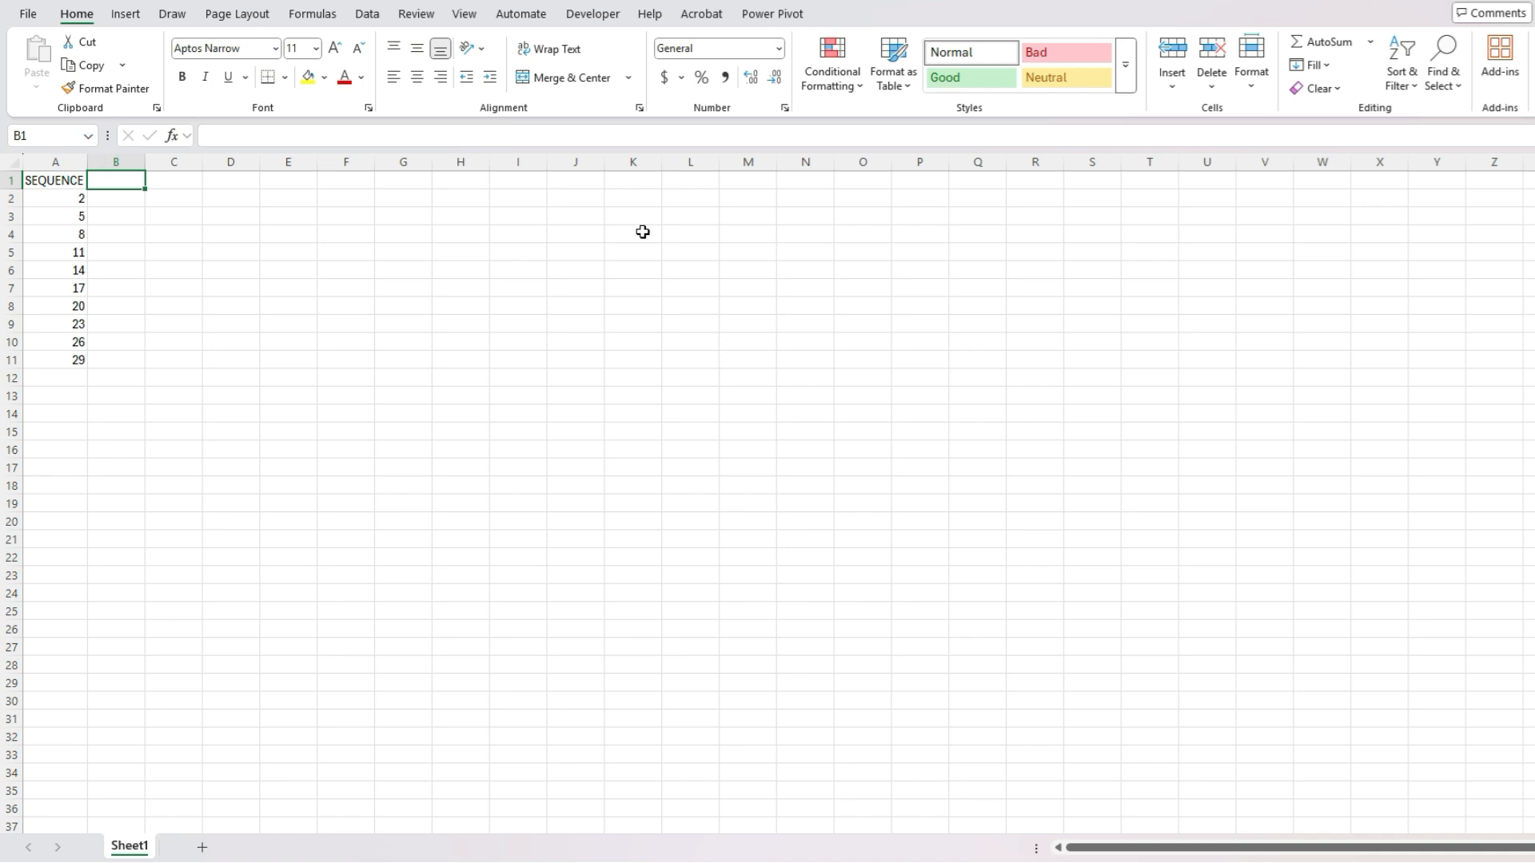
Enter the header RANDARRAY in B1
text(RANDARRAY)
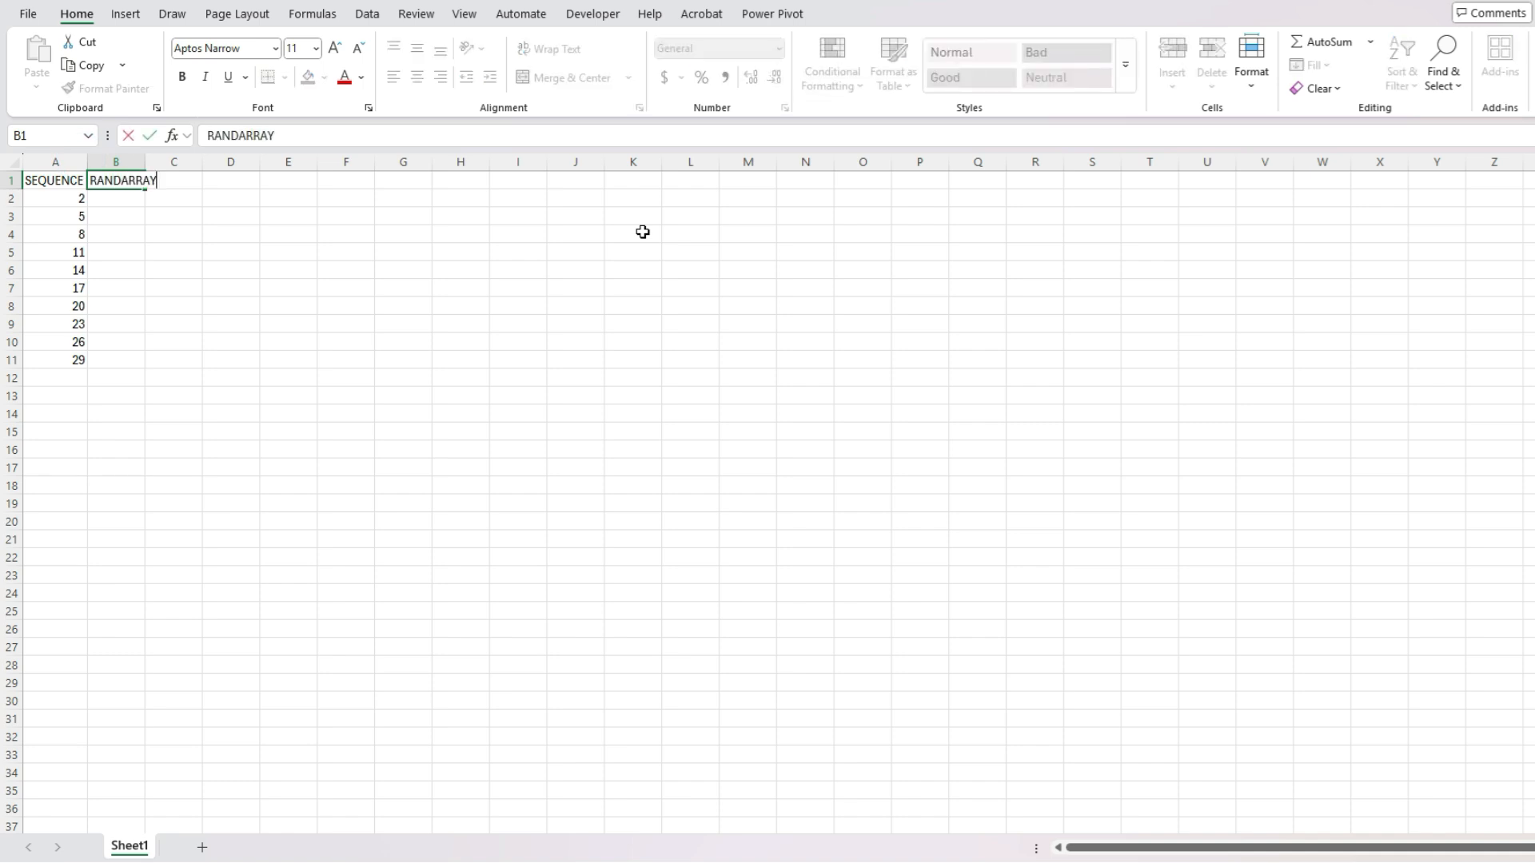
key(Return)
key(Right)
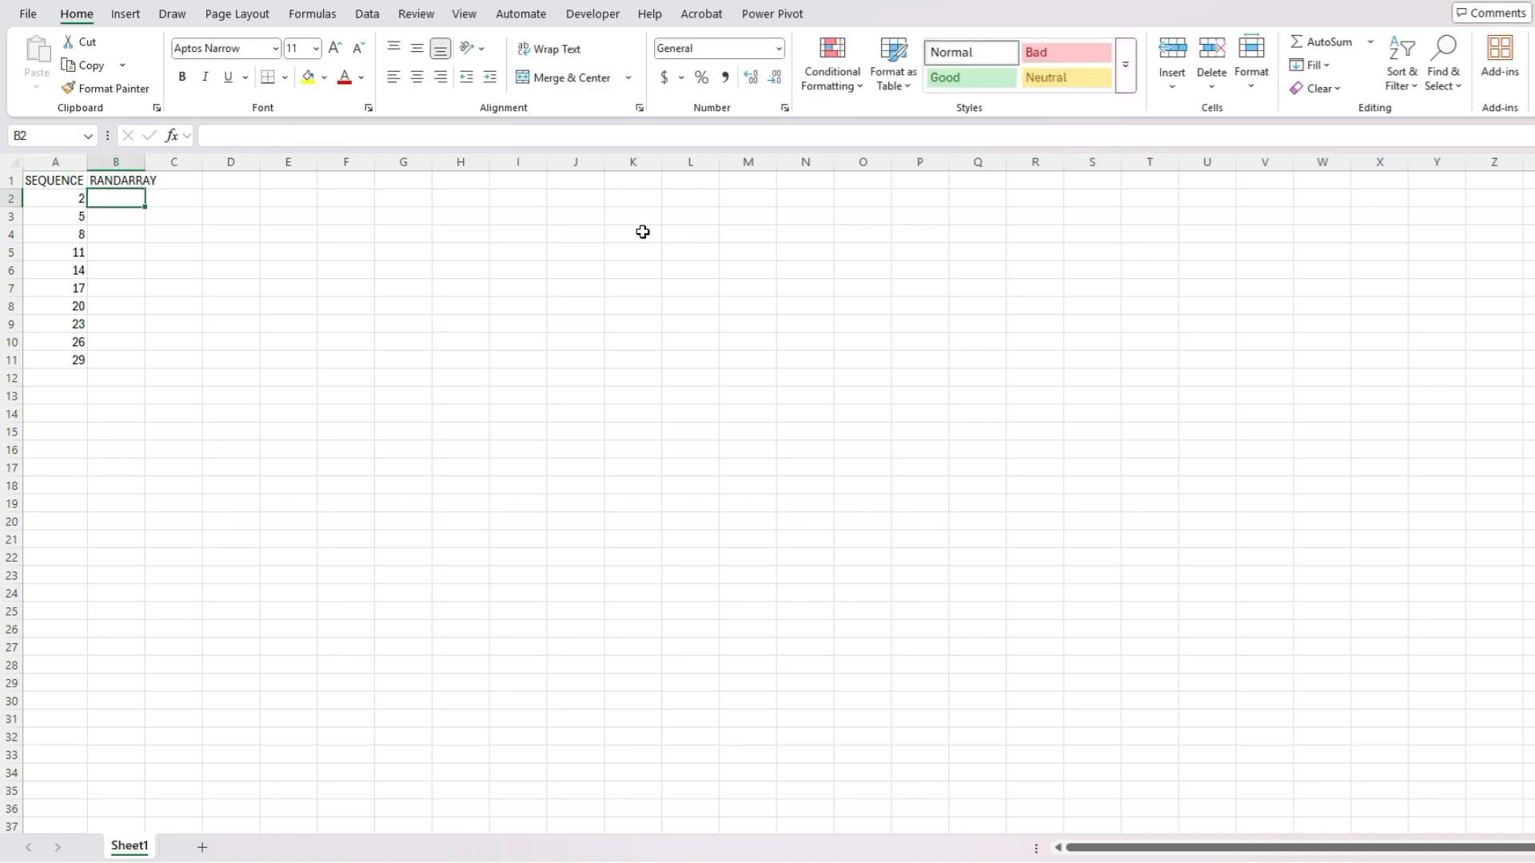
Enter =RANDARRAY(10,1) in B2 to generate 10 rows of random numbers beside the sequence
text(=rand)
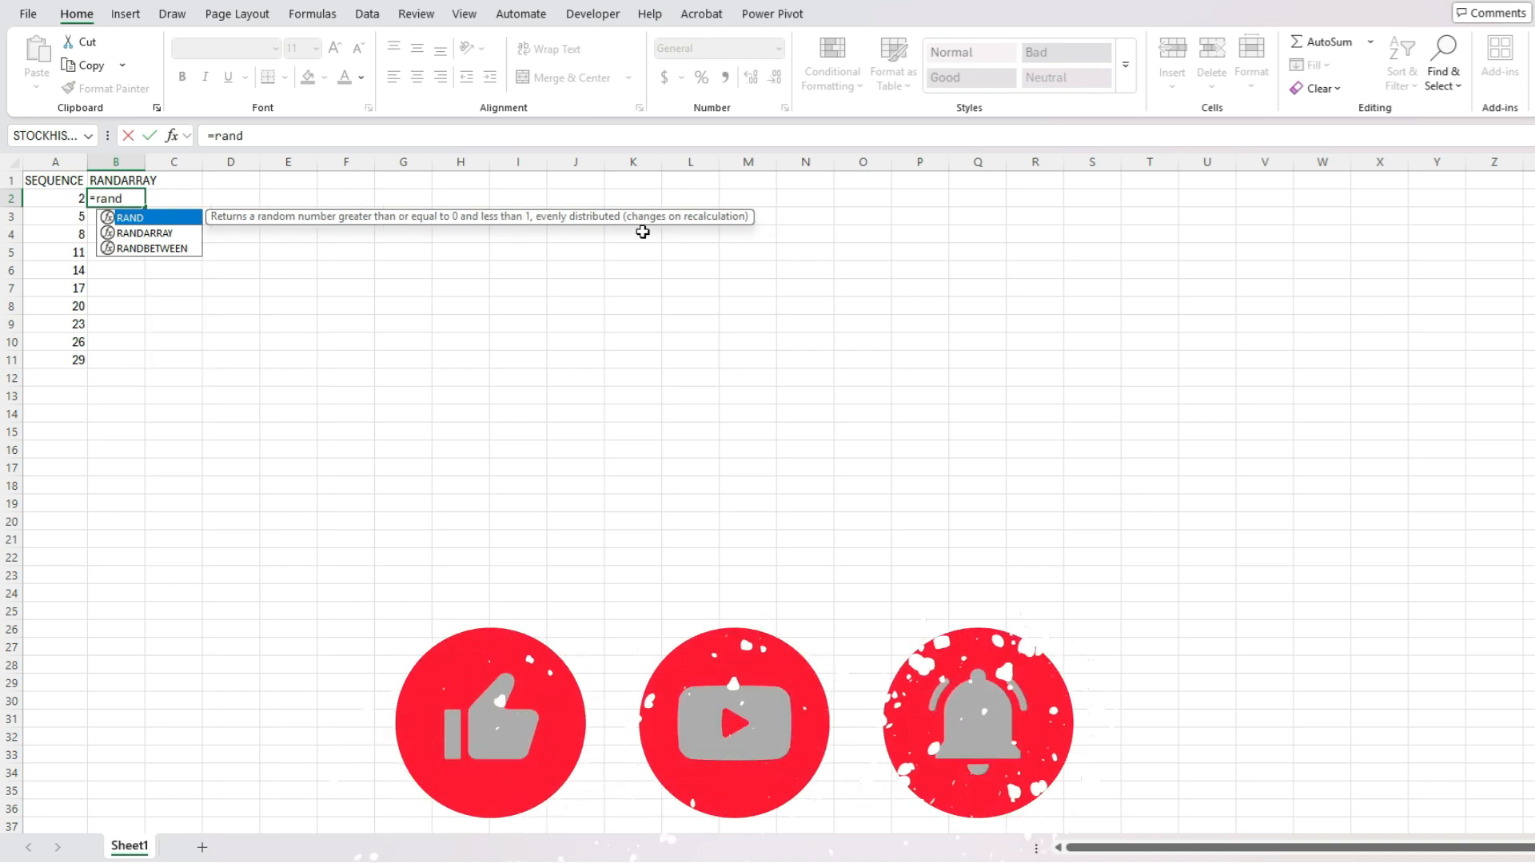
key(Down)
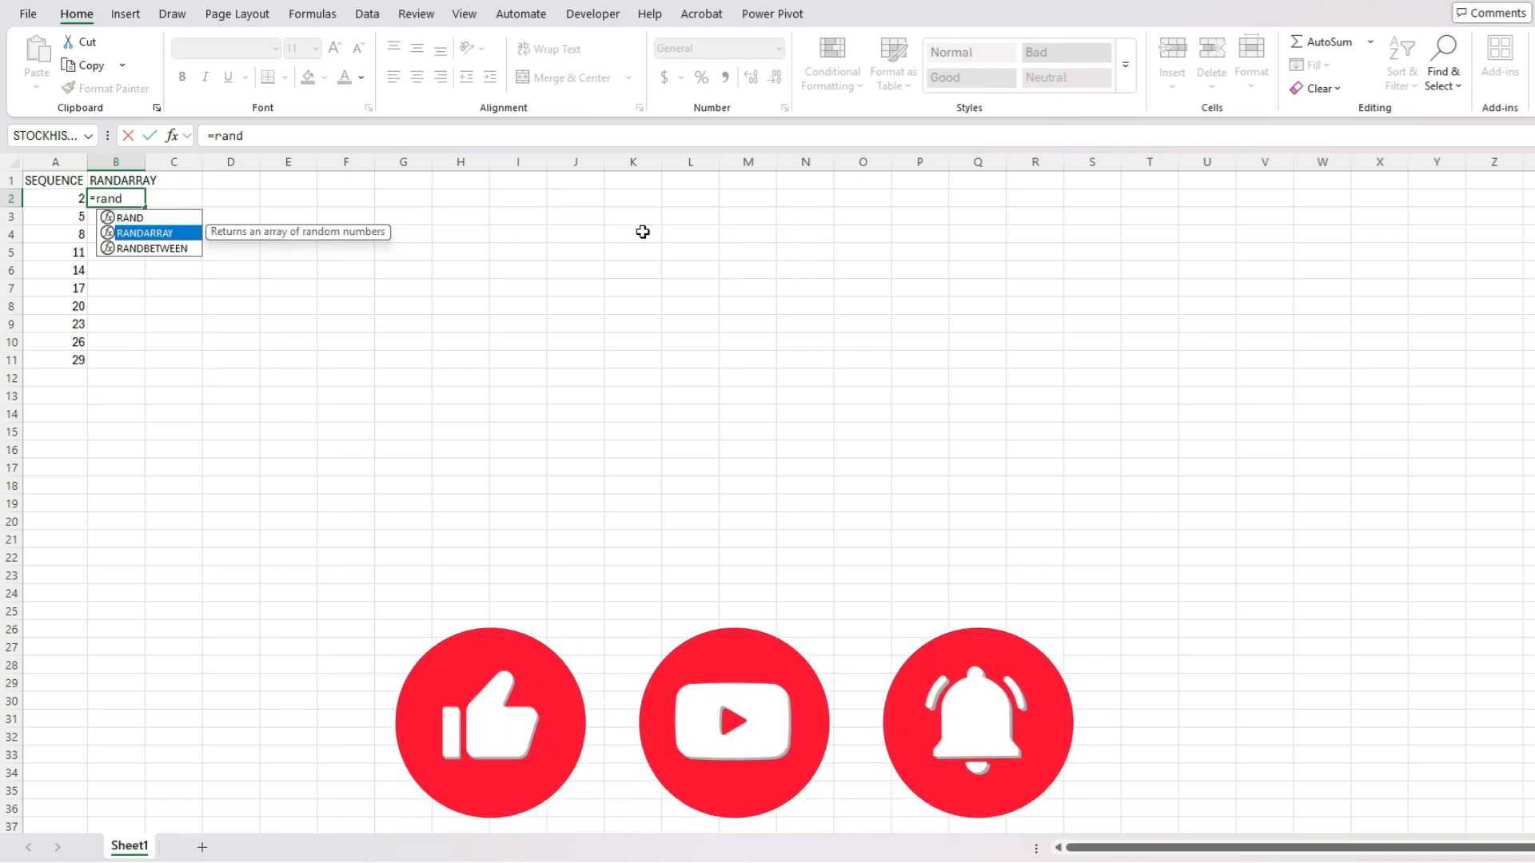
key(Tab)
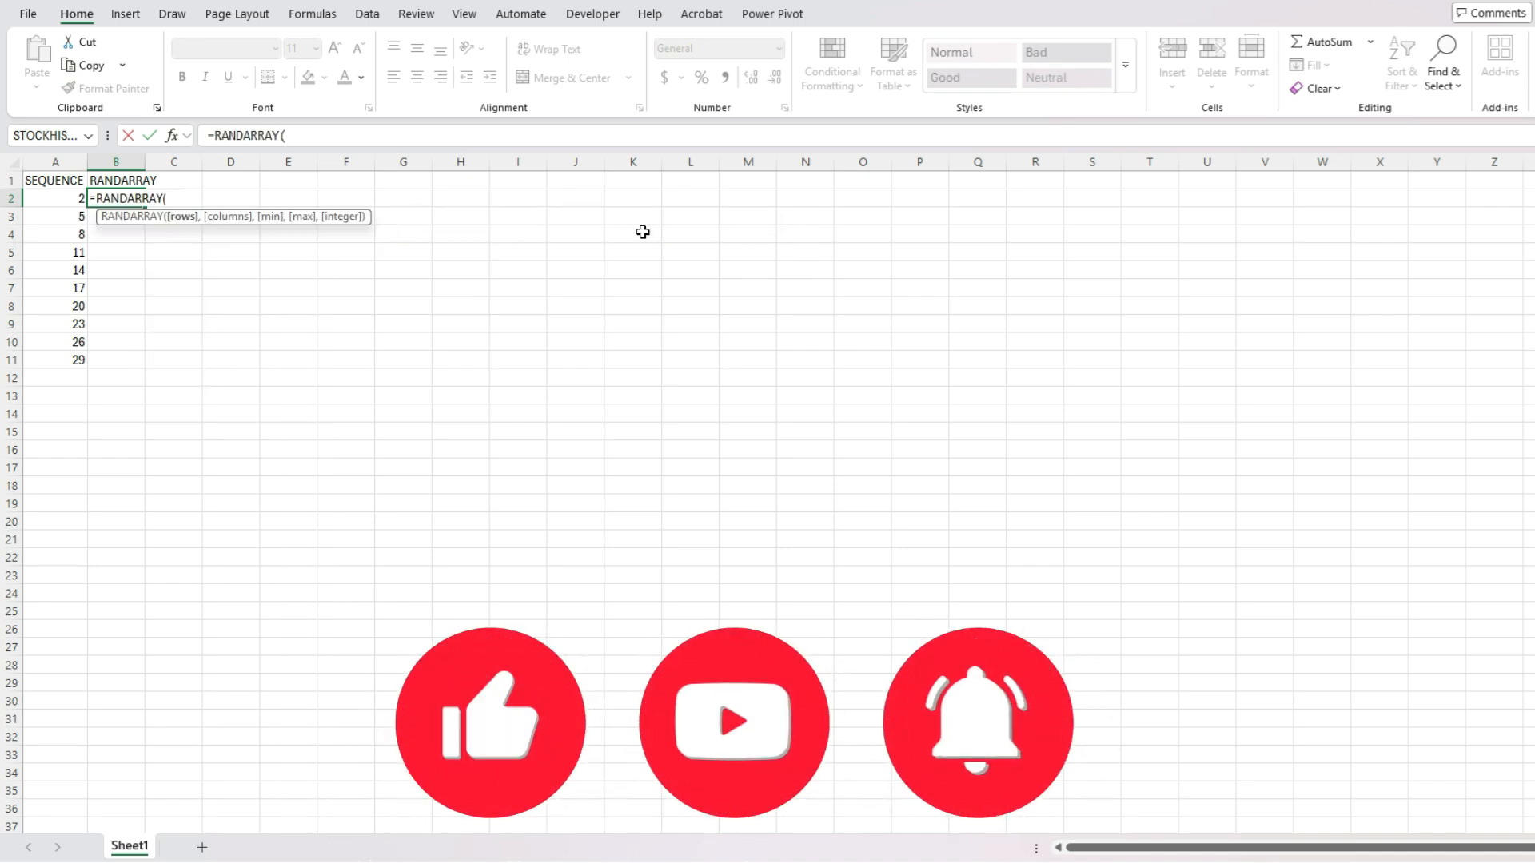
text(10,1)
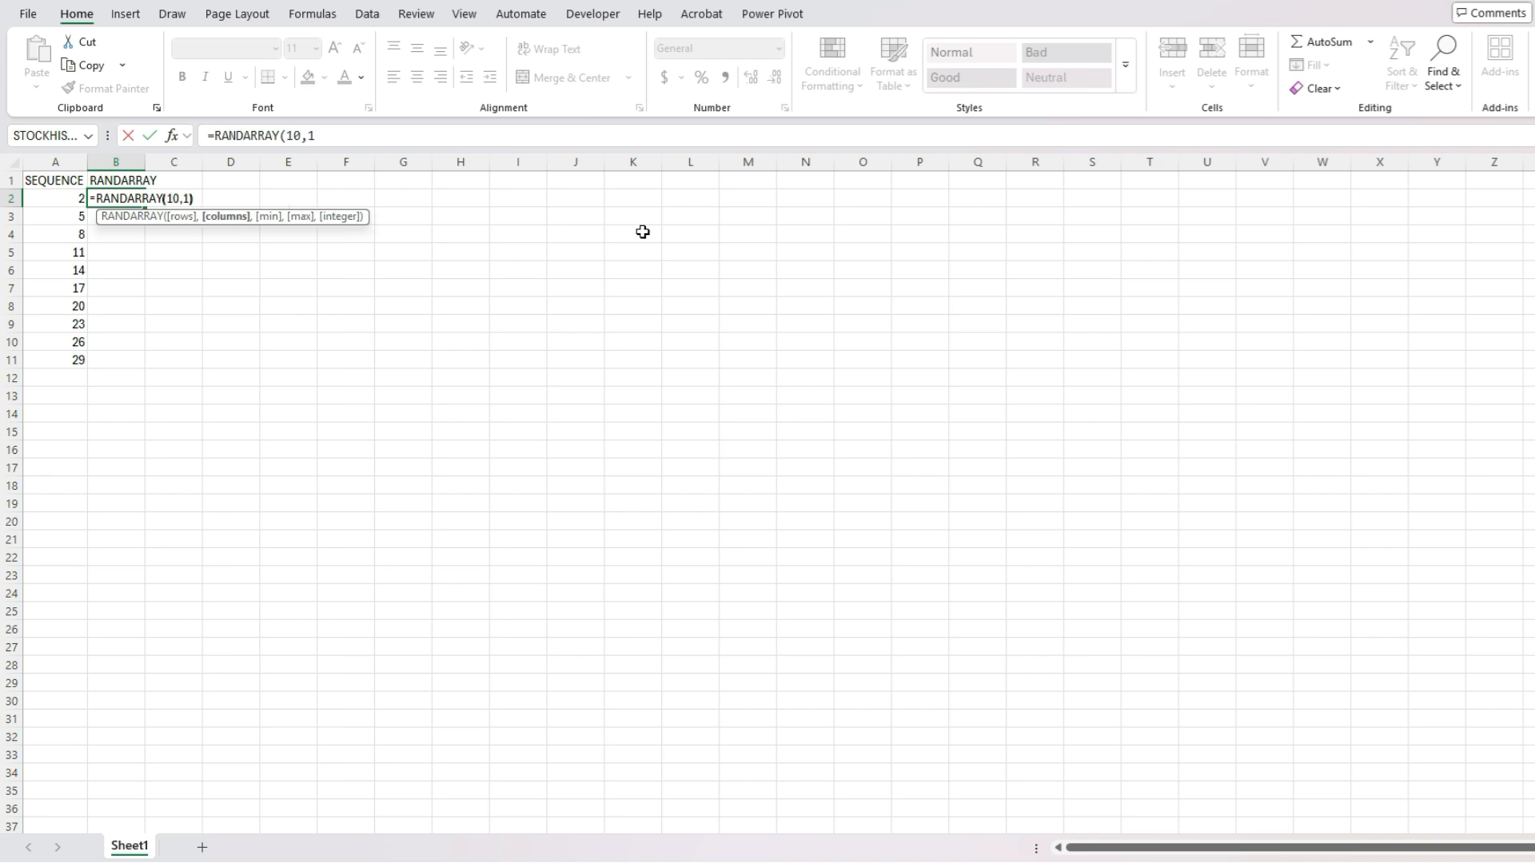
key(Return)
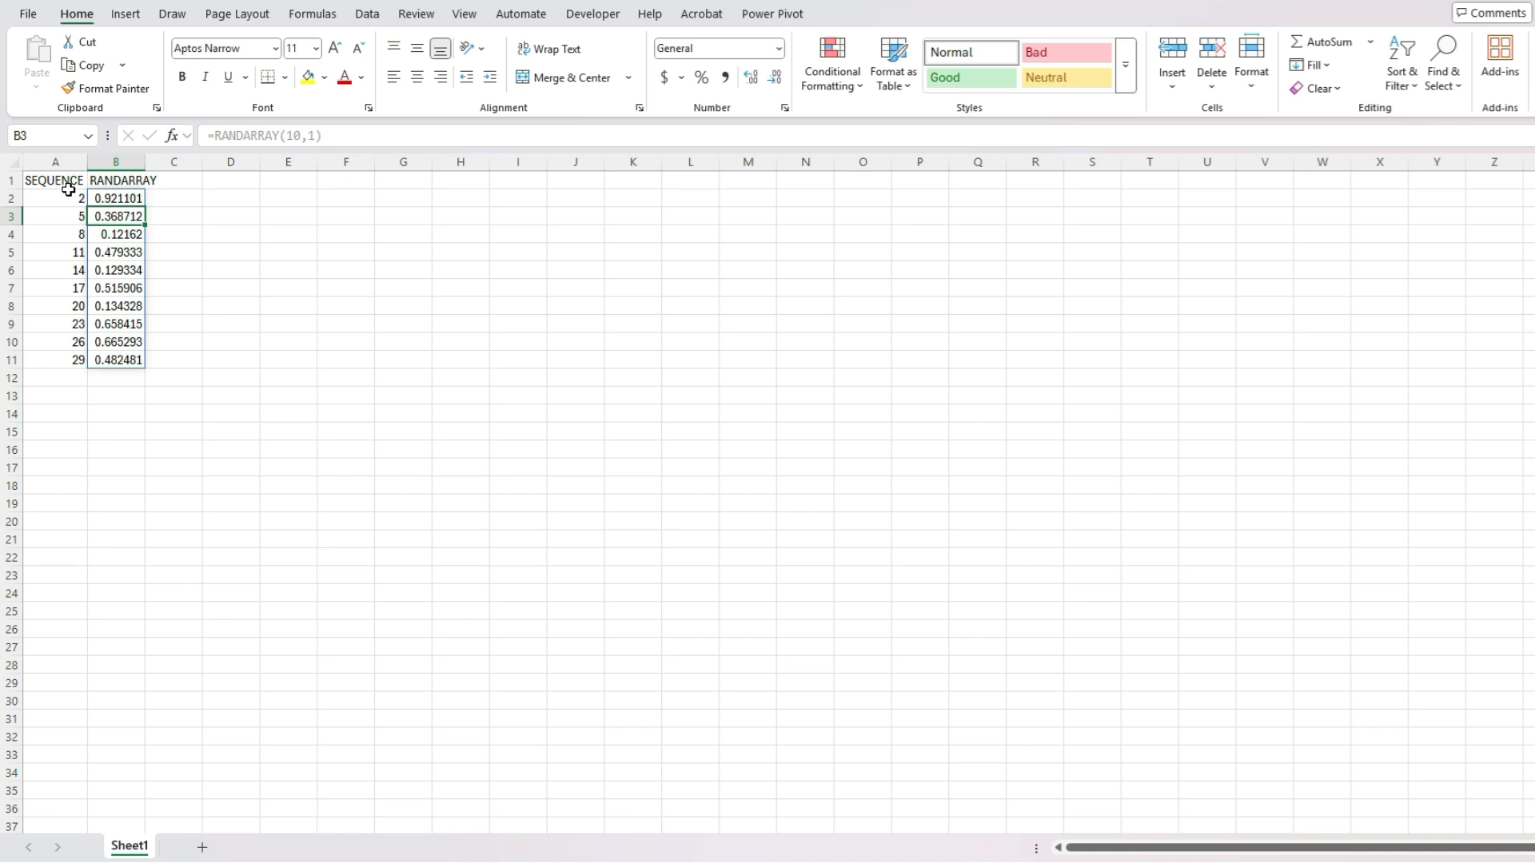
Examine the spilled ranges A2:A11 and B2:B11 and the formula in A2
drag(68, 198, 69, 362)
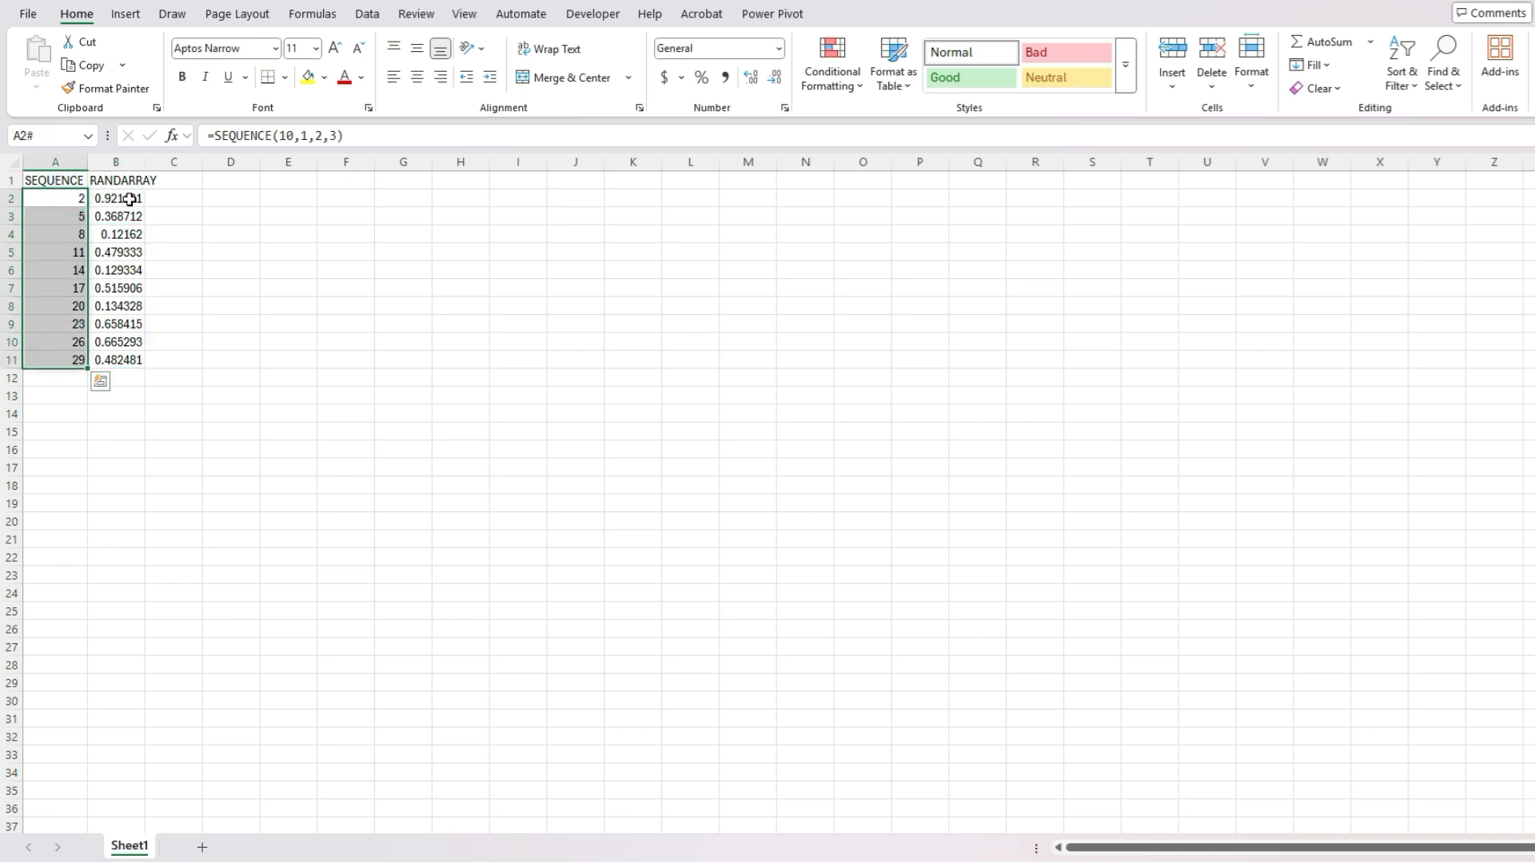
drag(124, 197, 124, 364)
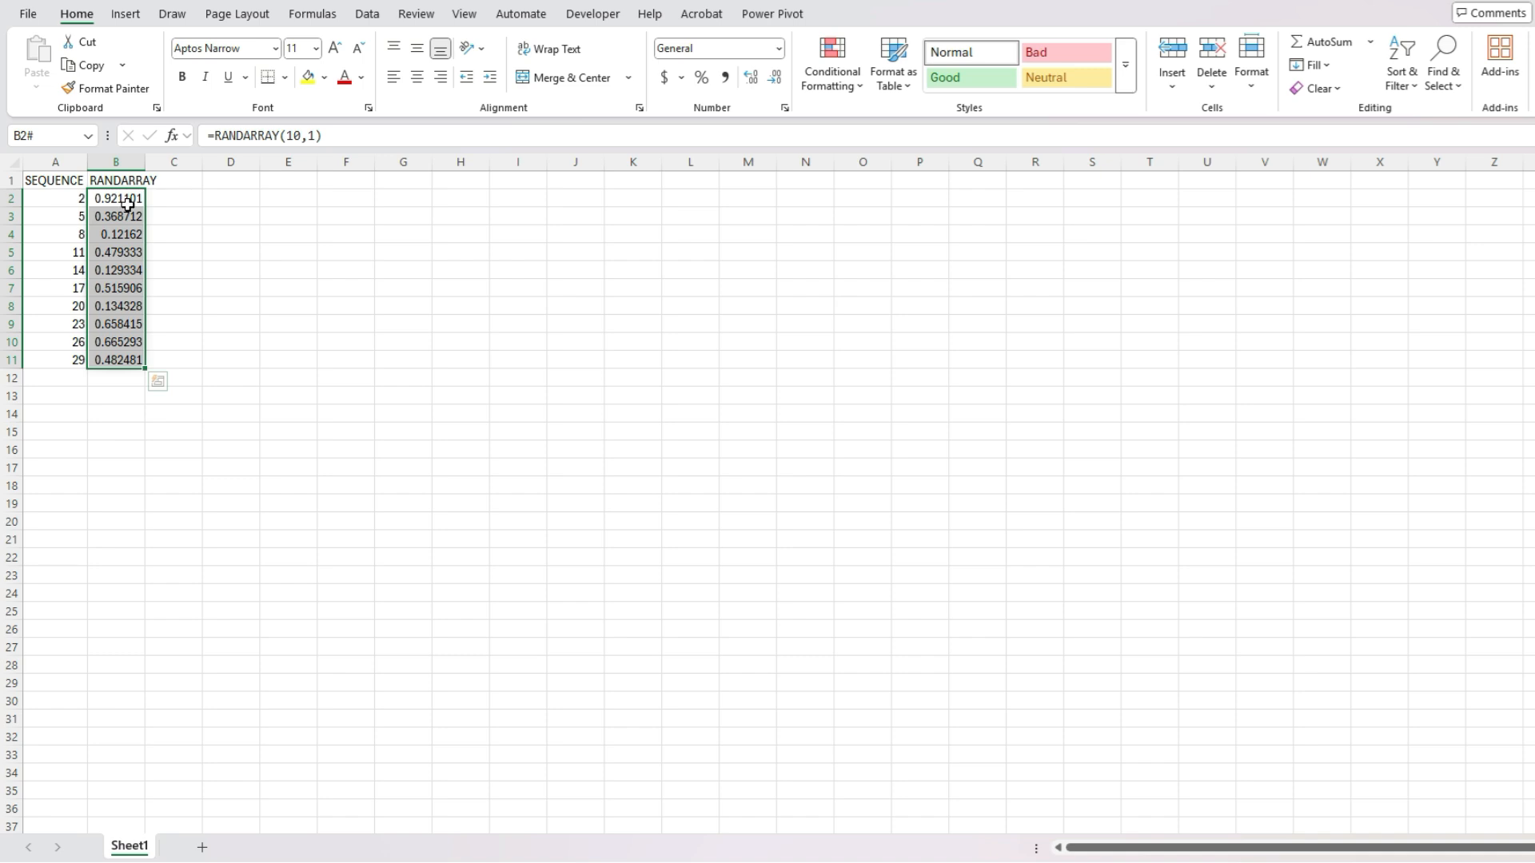
click(71, 199)
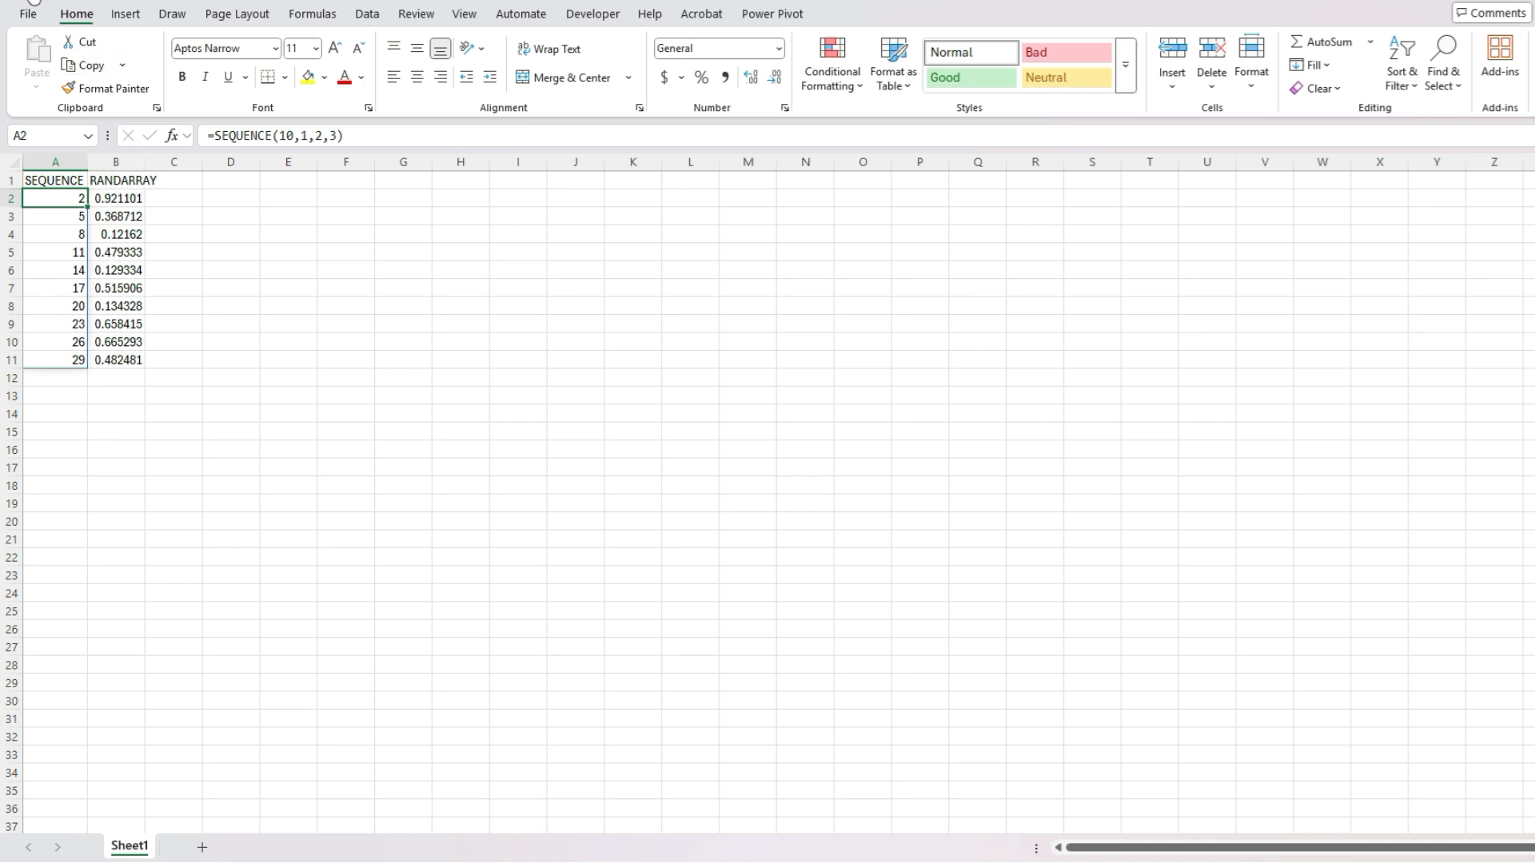
Fit the width of column B to its contents
click(36, 2)
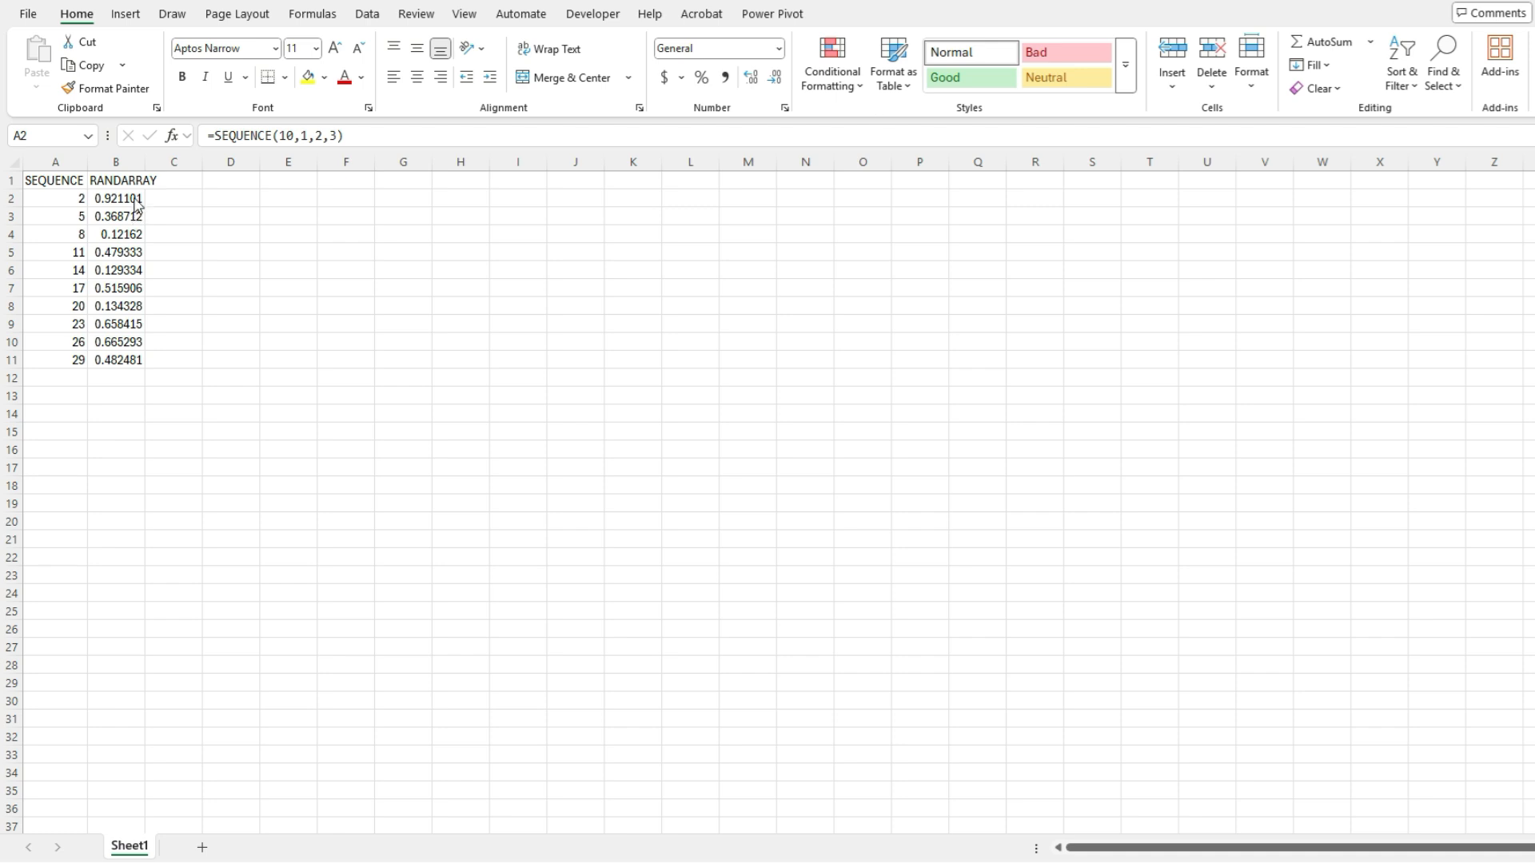
click(149, 158)
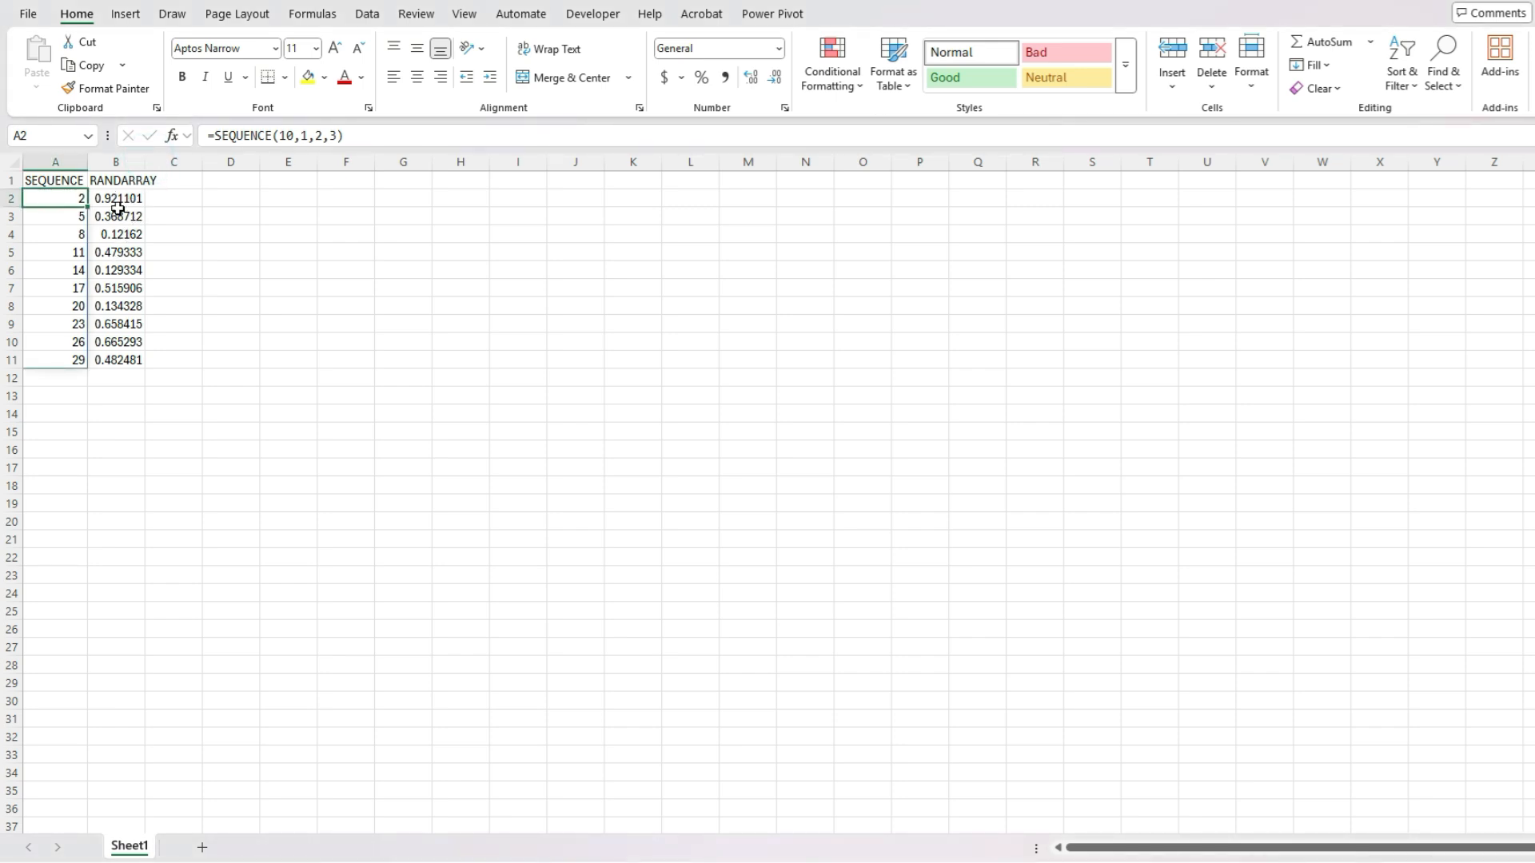
double_click(151, 160)
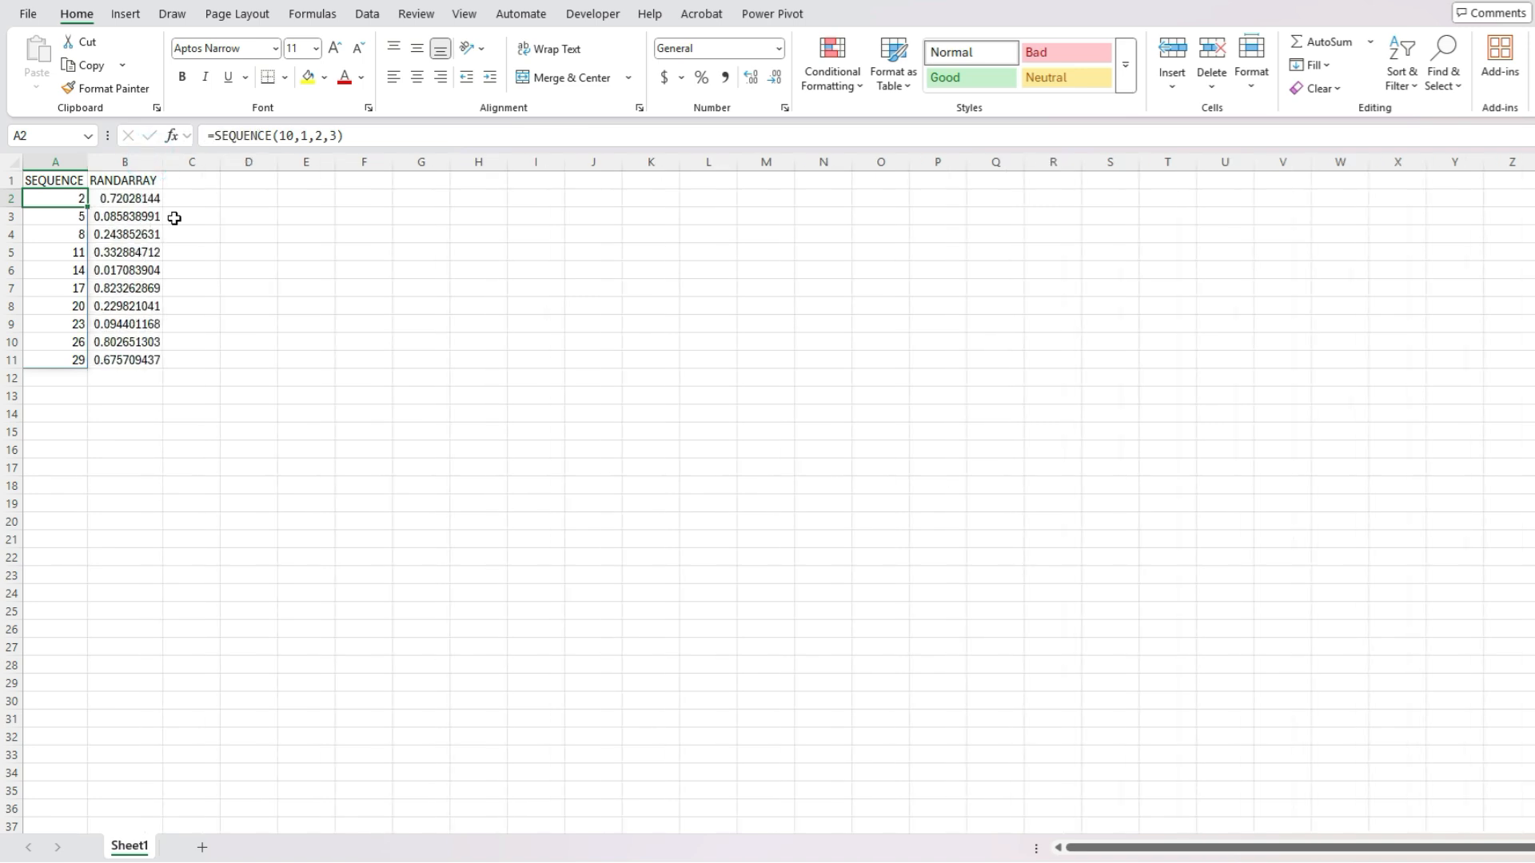
Recalculate the worksheet several times to observe how the RANDARRAY values behave
click(199, 180)
key(F9)
key(F9)
key(F9)
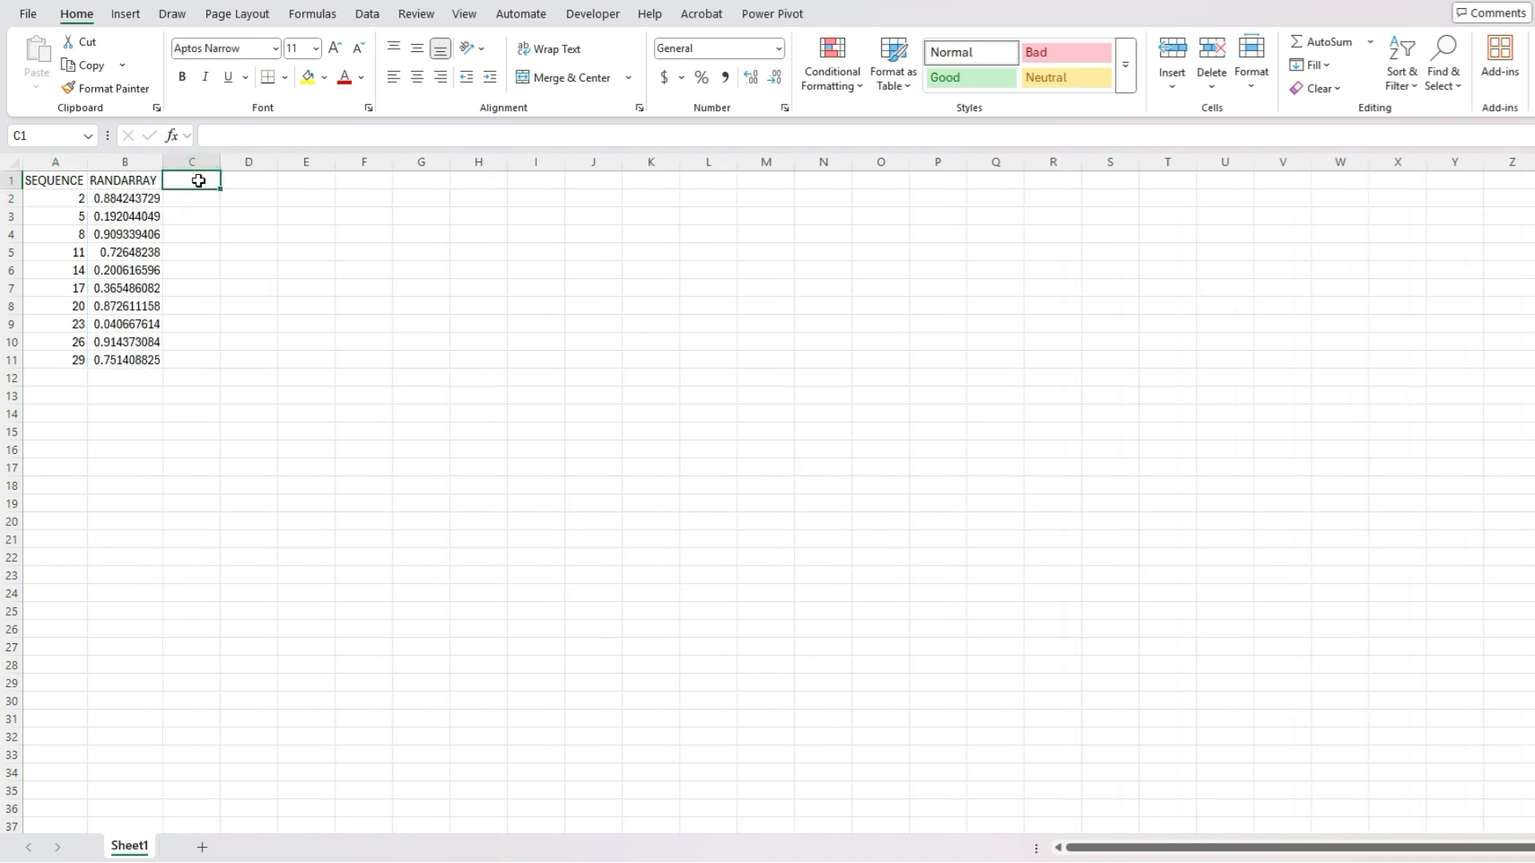
key(F9)
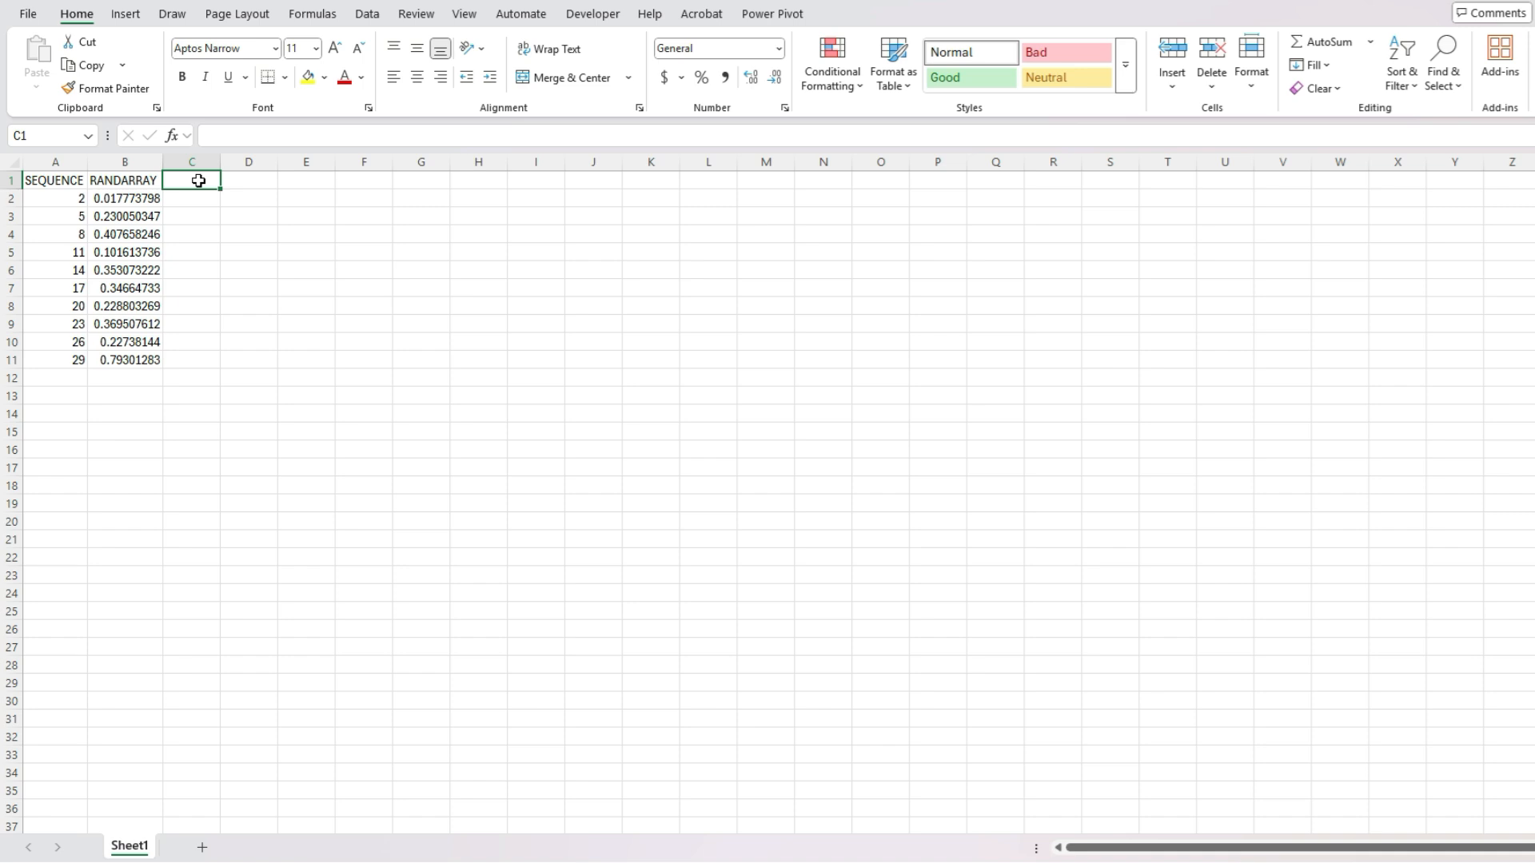
Label C1 SORTBY and enter =SORTBY(A2#,B2#) in C2 to sort the sequence by the random numbers
text(SORTBY)
key(Return)
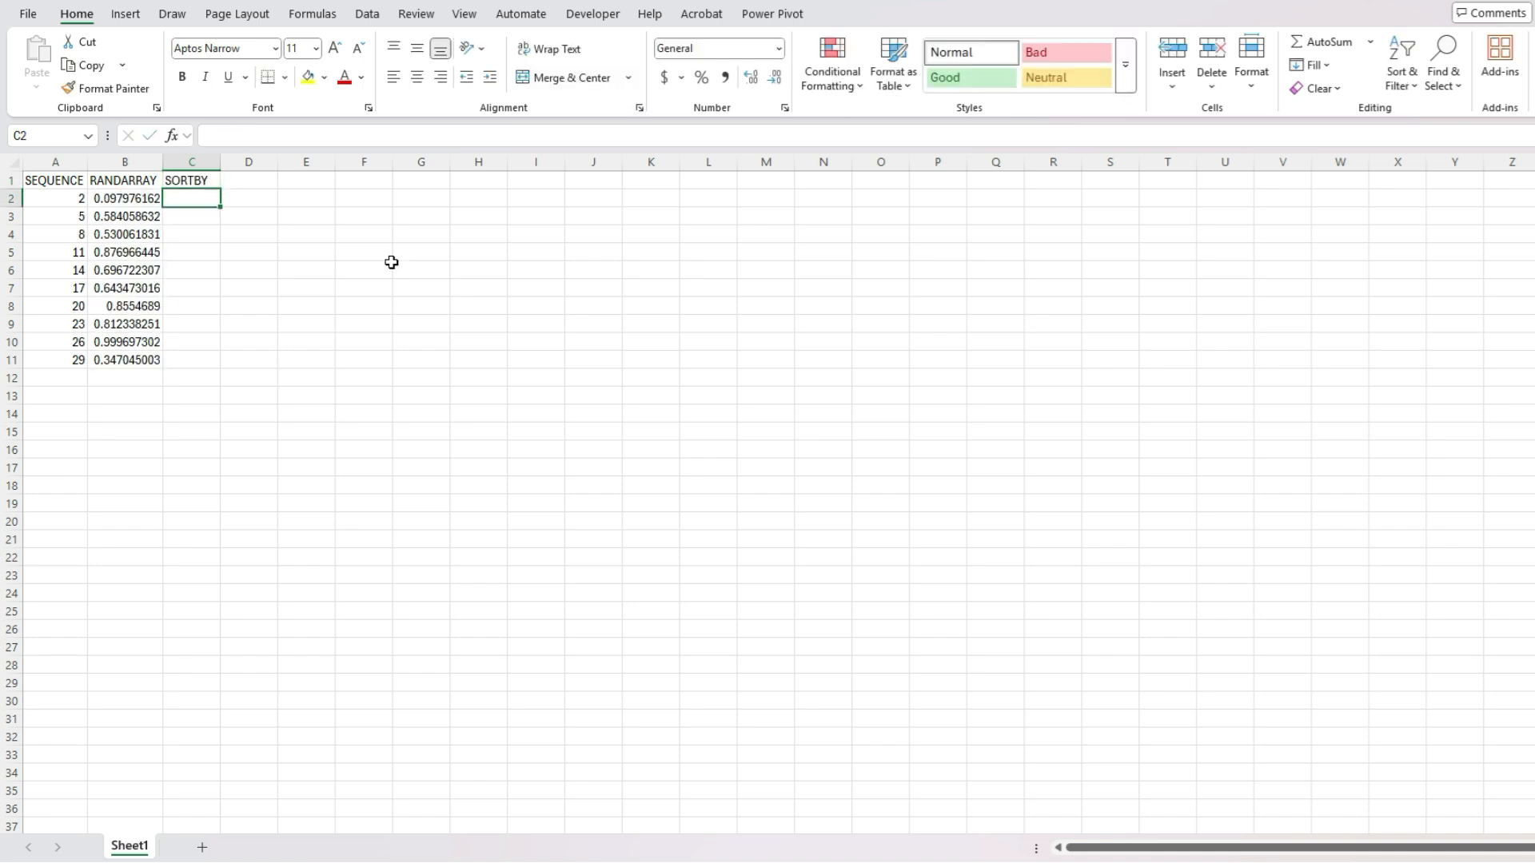
text(=sortby)
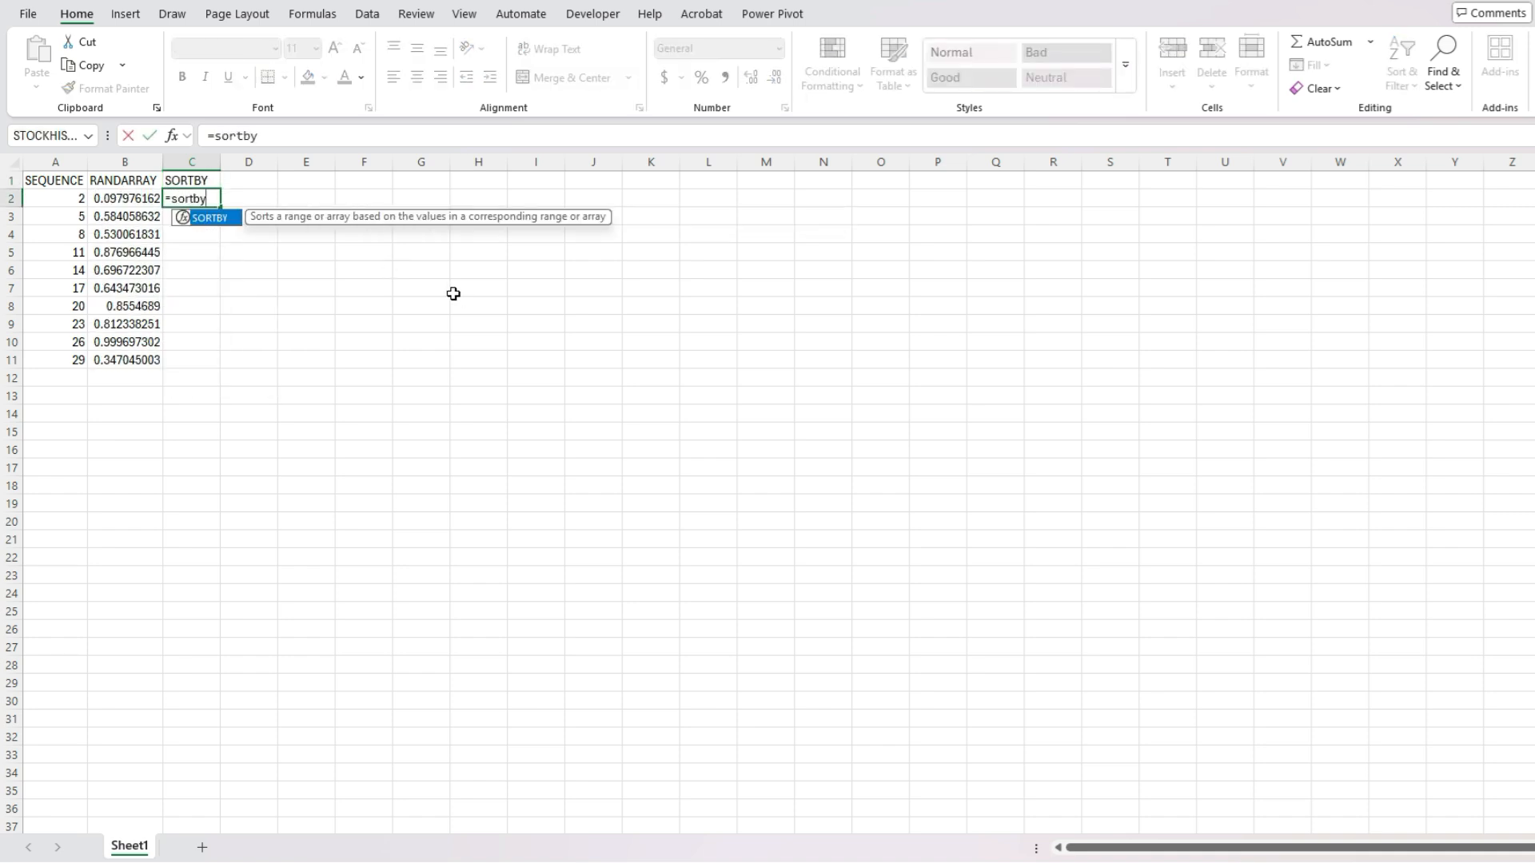
key(Tab)
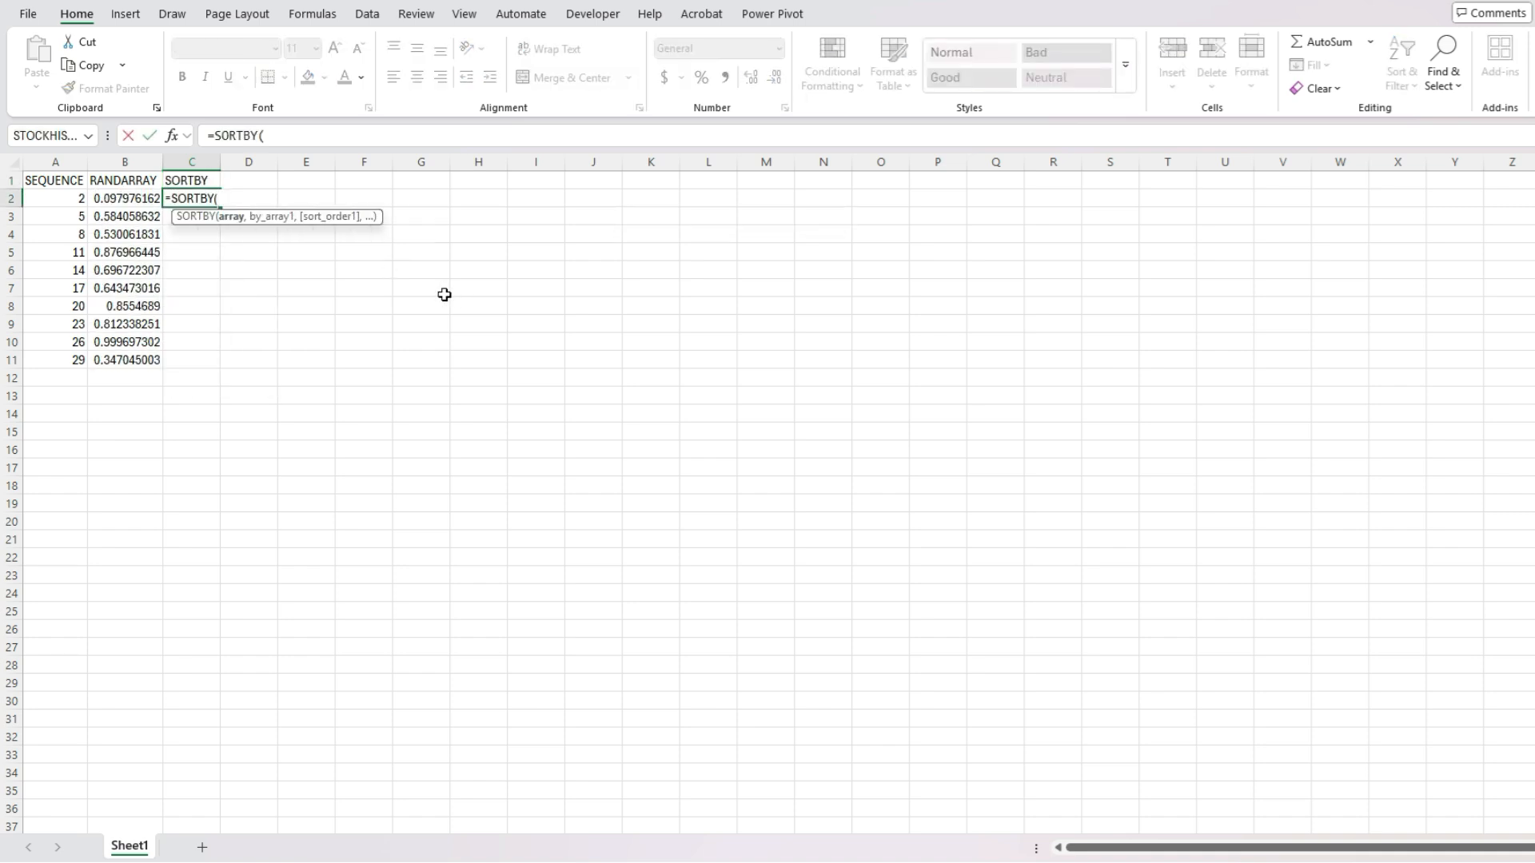
drag(66, 197, 63, 353)
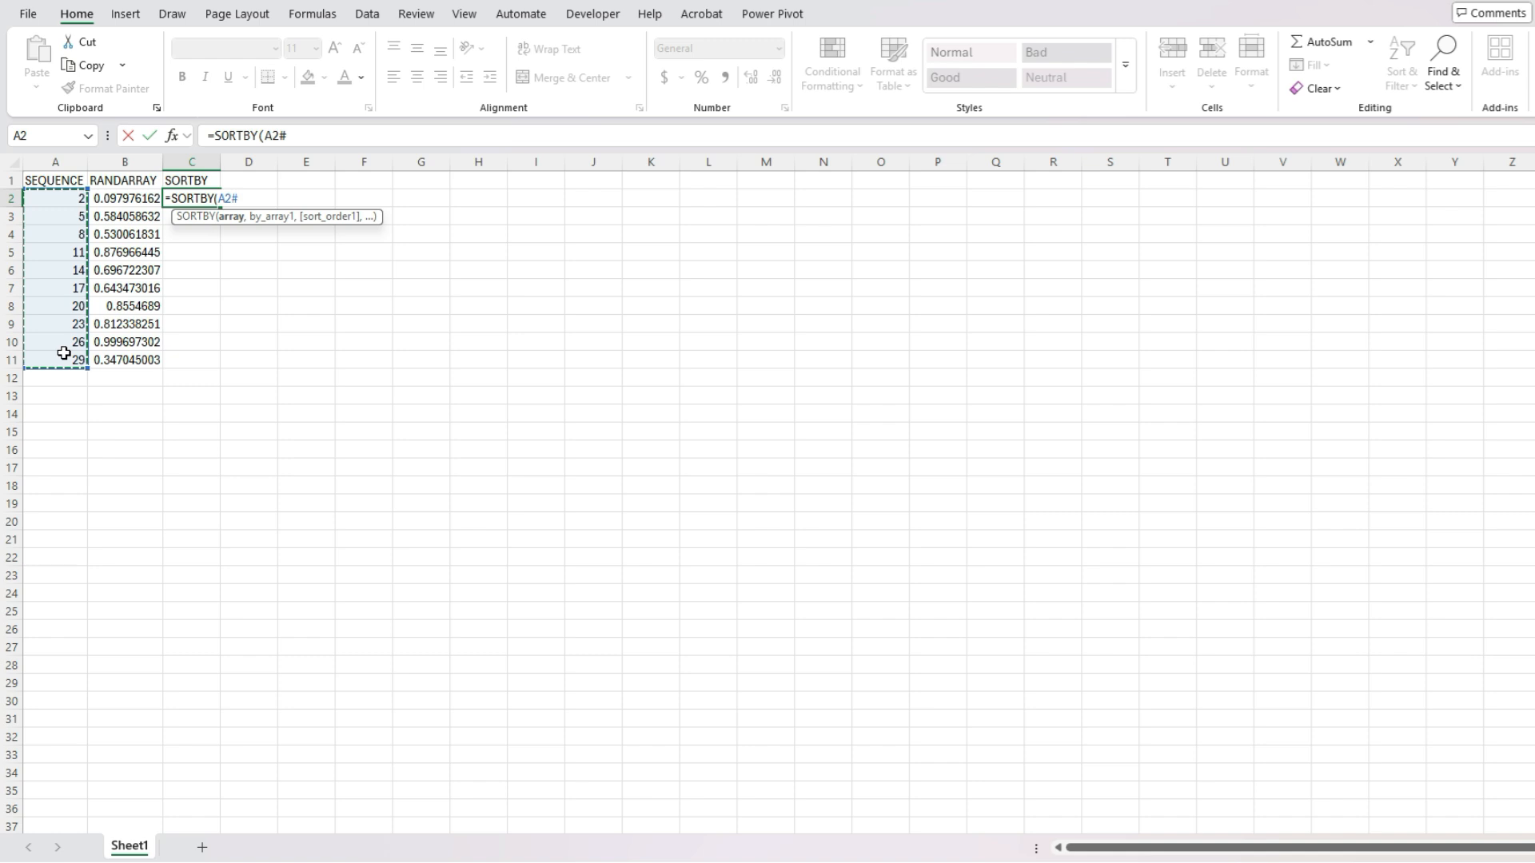
text(,)
drag(137, 198, 132, 354)
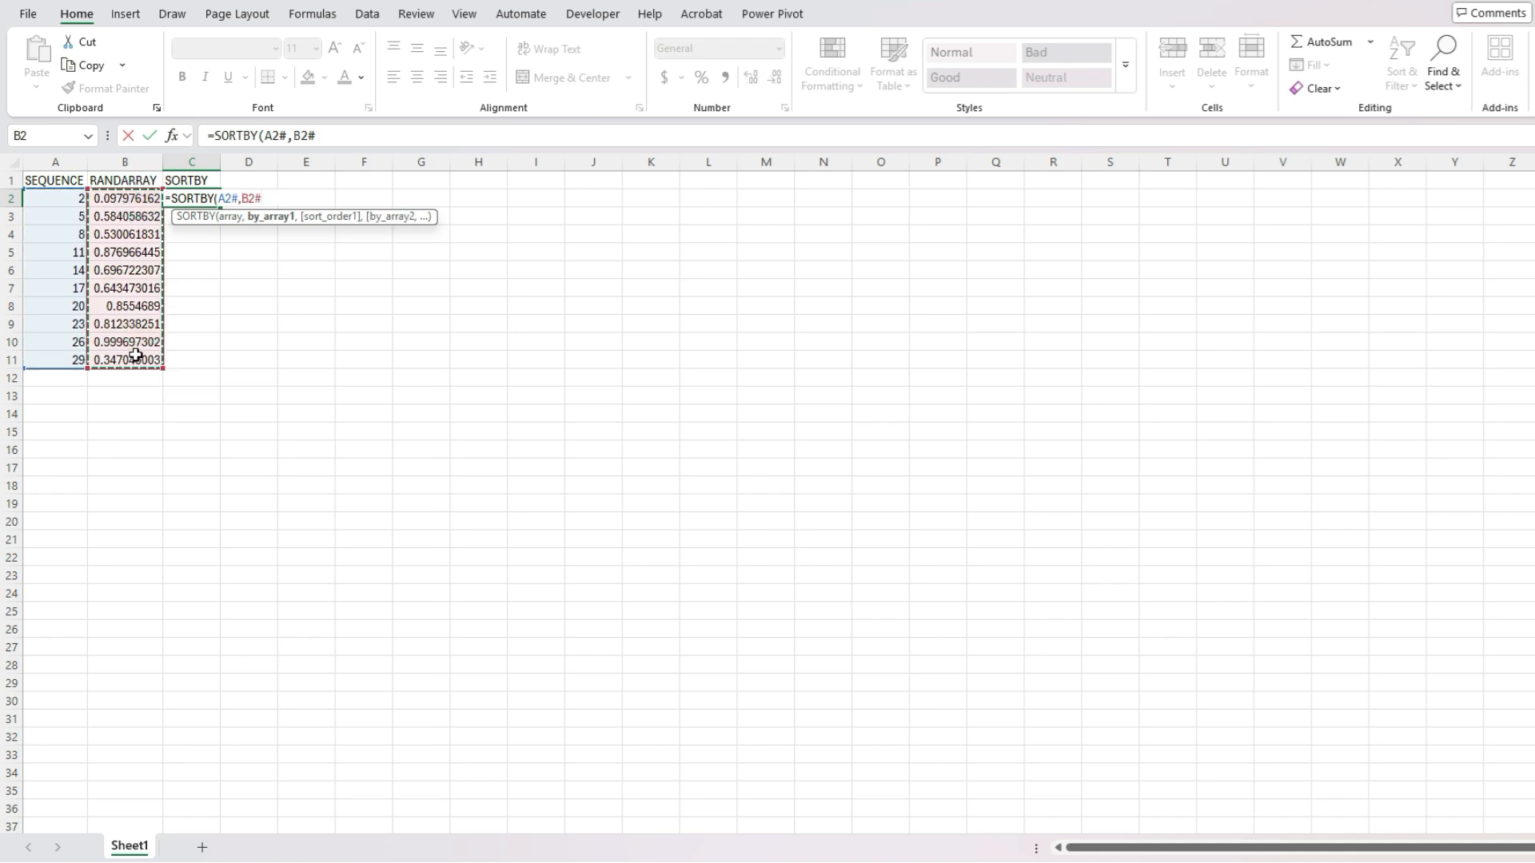
key(ctrl+Return)
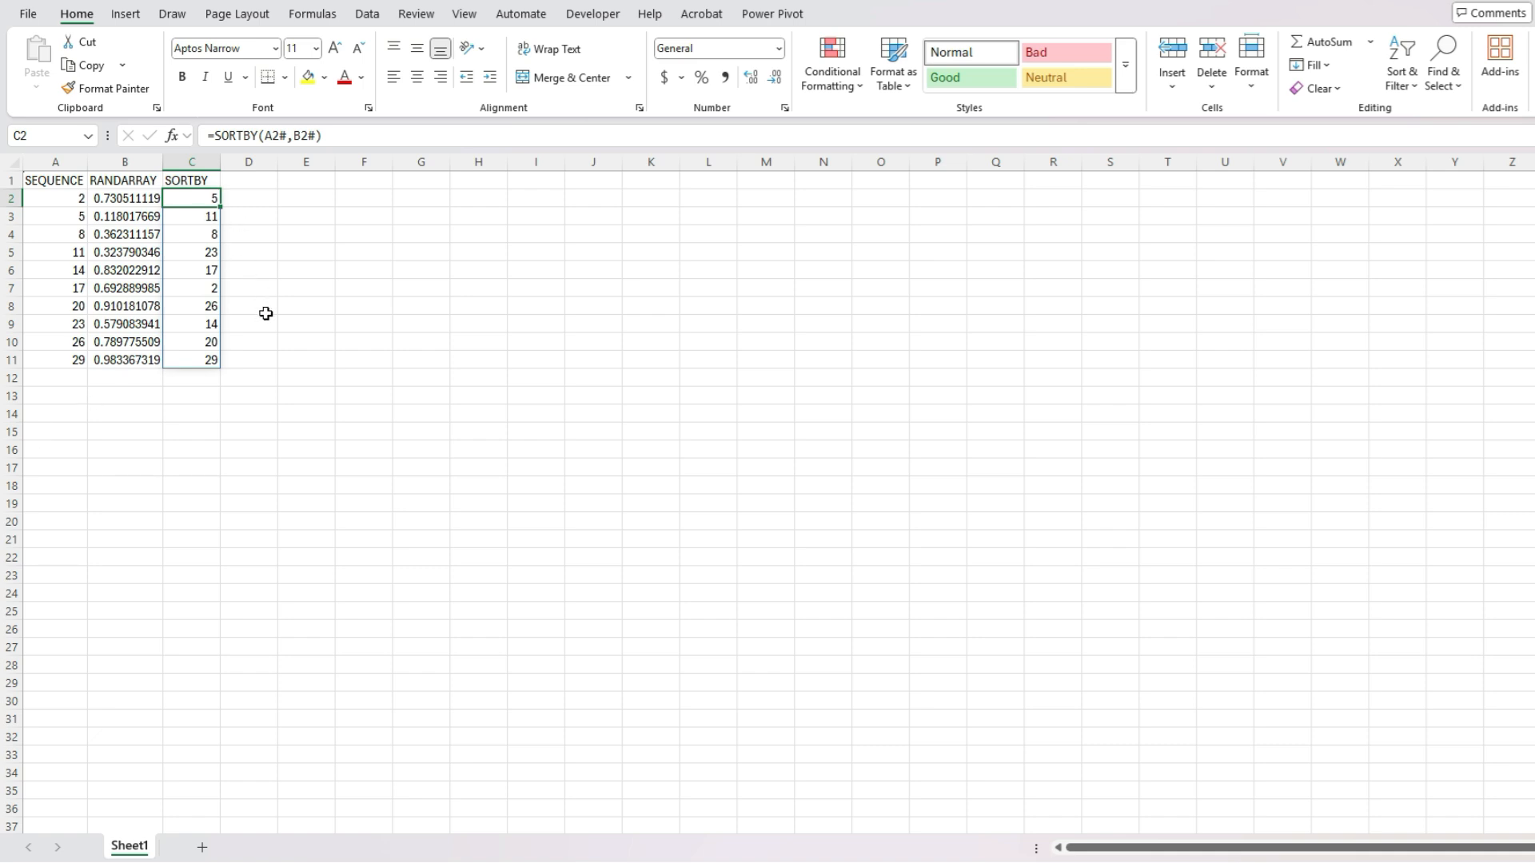
Recalculate the worksheet several times to observe how the order of the SORTBY column behaves
click(267, 201)
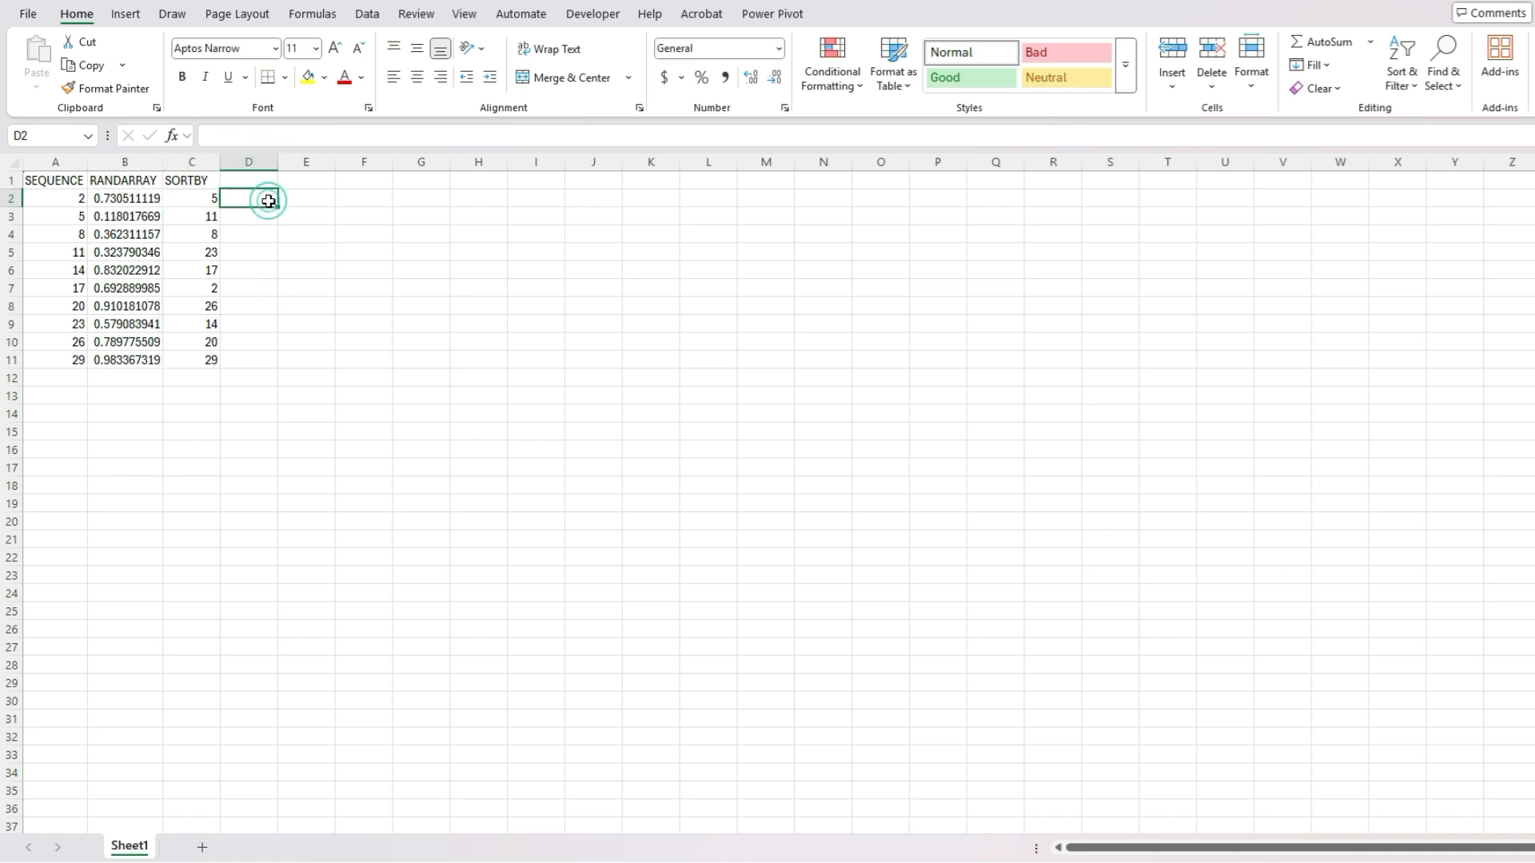
key(F9)
key(F9)
key(F9)
key(F9)
key(F9)
key(F9)
key(F9)
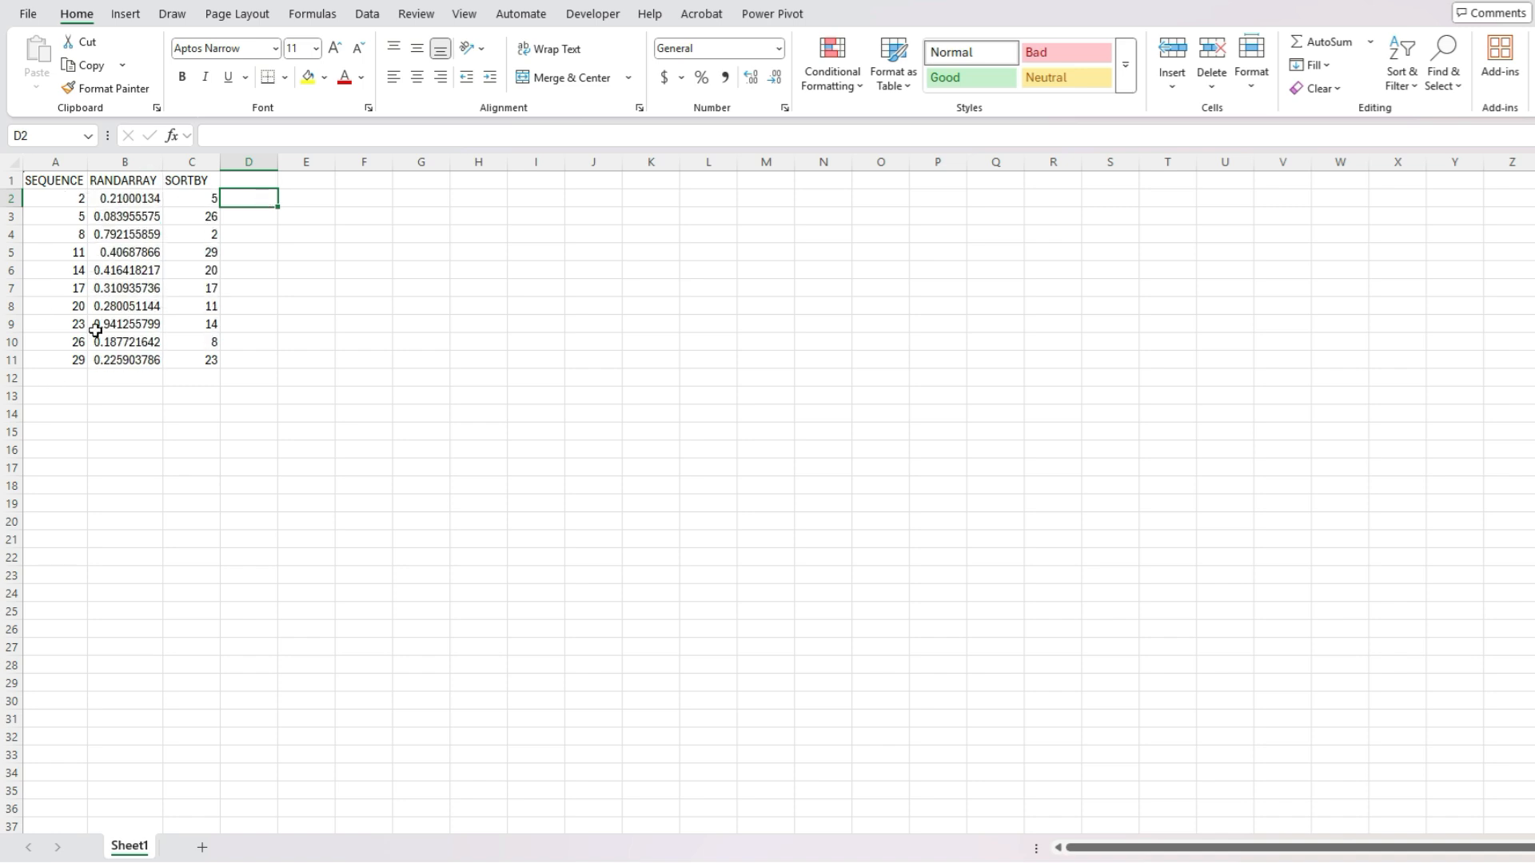
Copy the formula text =SEQUENCE(10,1,2,3) from A2, leaving the cell itself unmodified
click(196, 184)
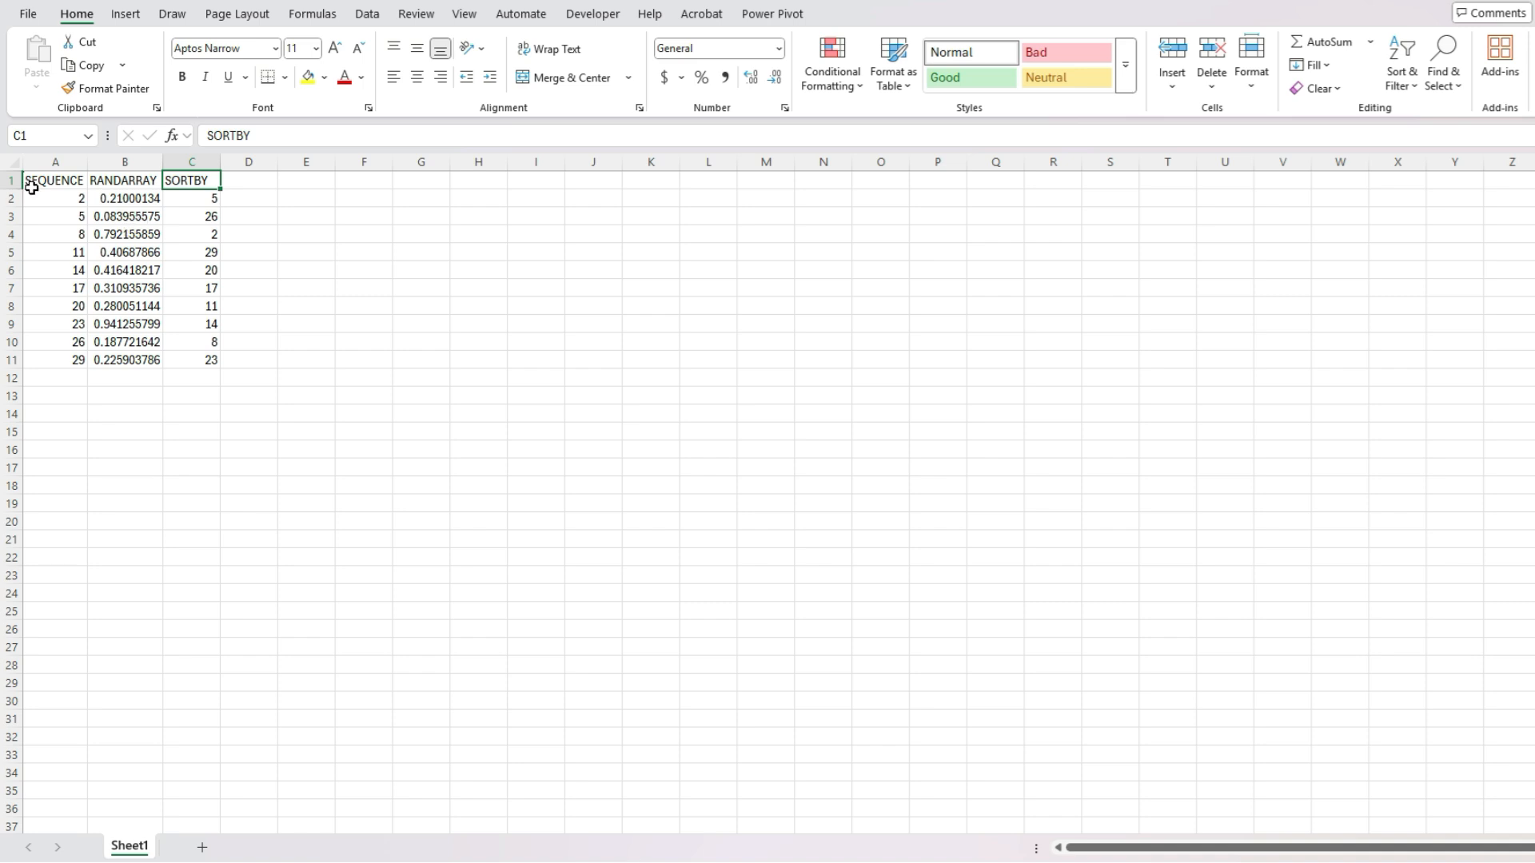
click(61, 200)
triple_click(364, 135)
key(ctrl+c)
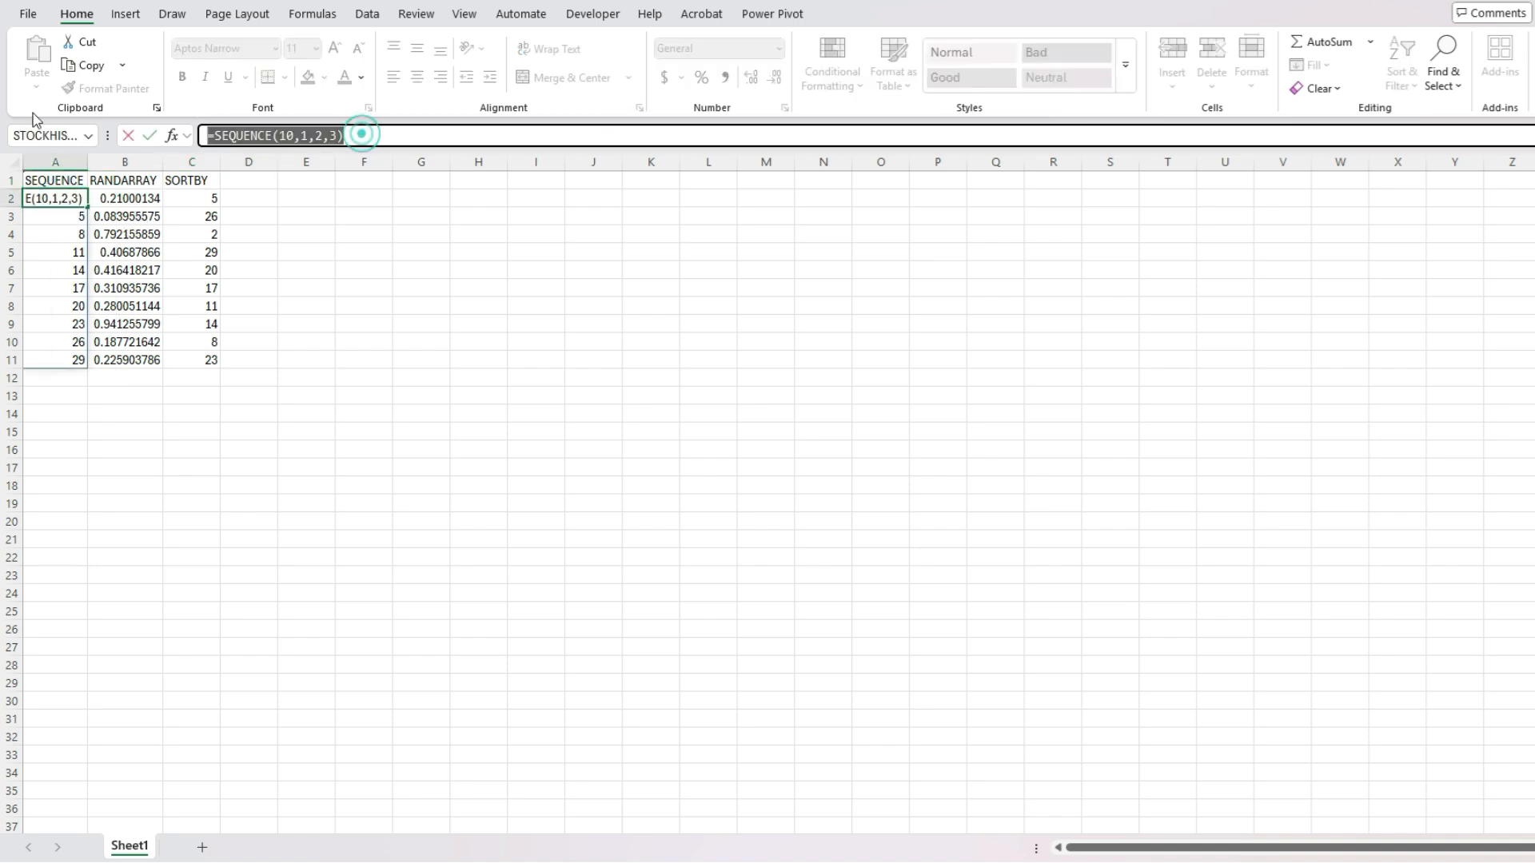
key(Escape)
Start a SORTBY formula in E1 with the copied SEQUENCE(10,1,2,3) as its array, without the extra equals sign
click(307, 180)
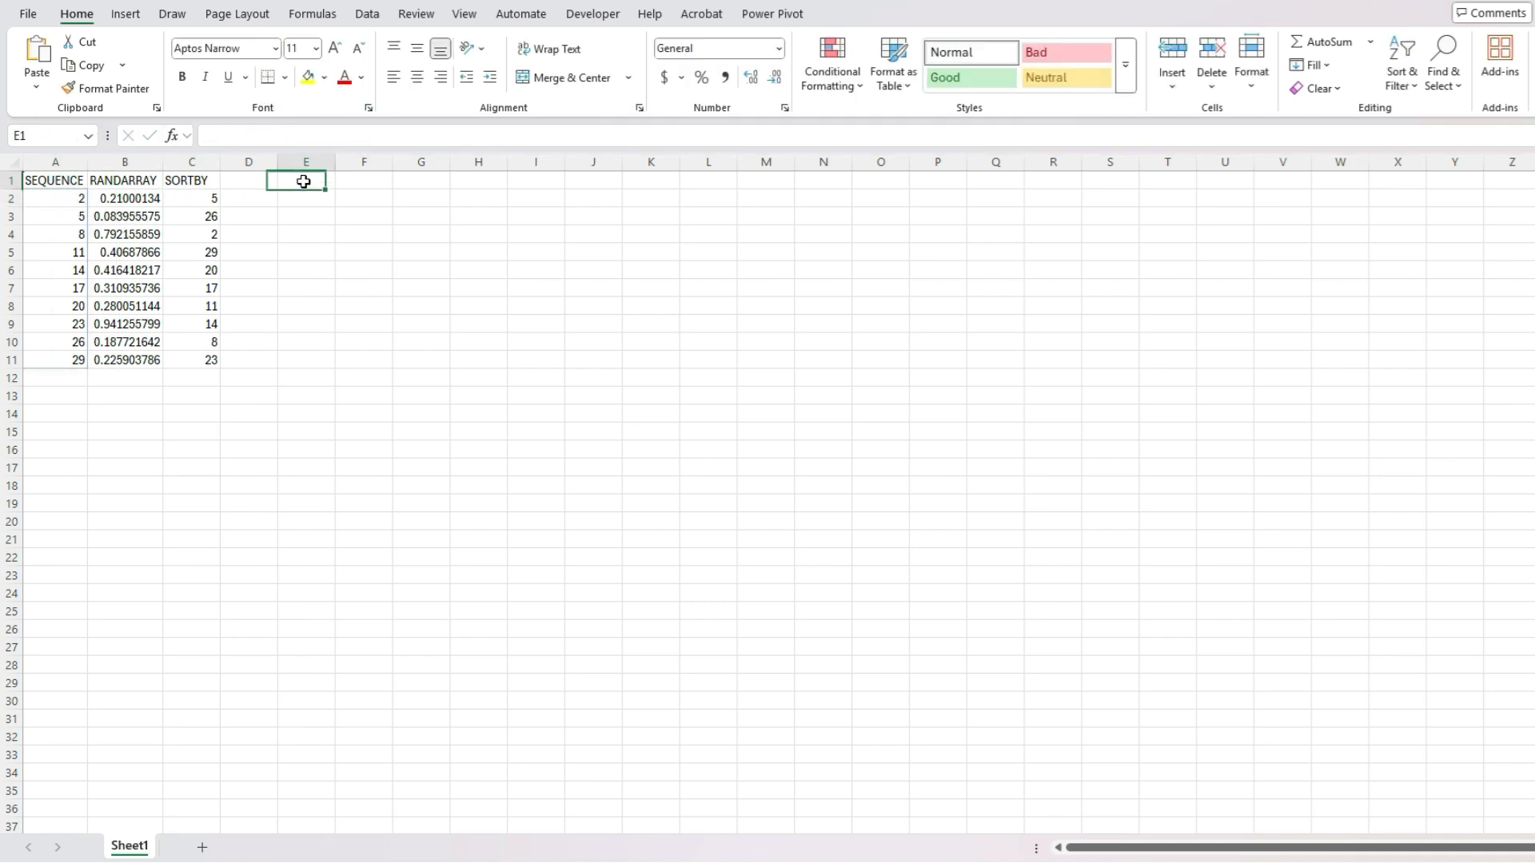
text(=sortby)
key(Tab)
key(ctrl+v)
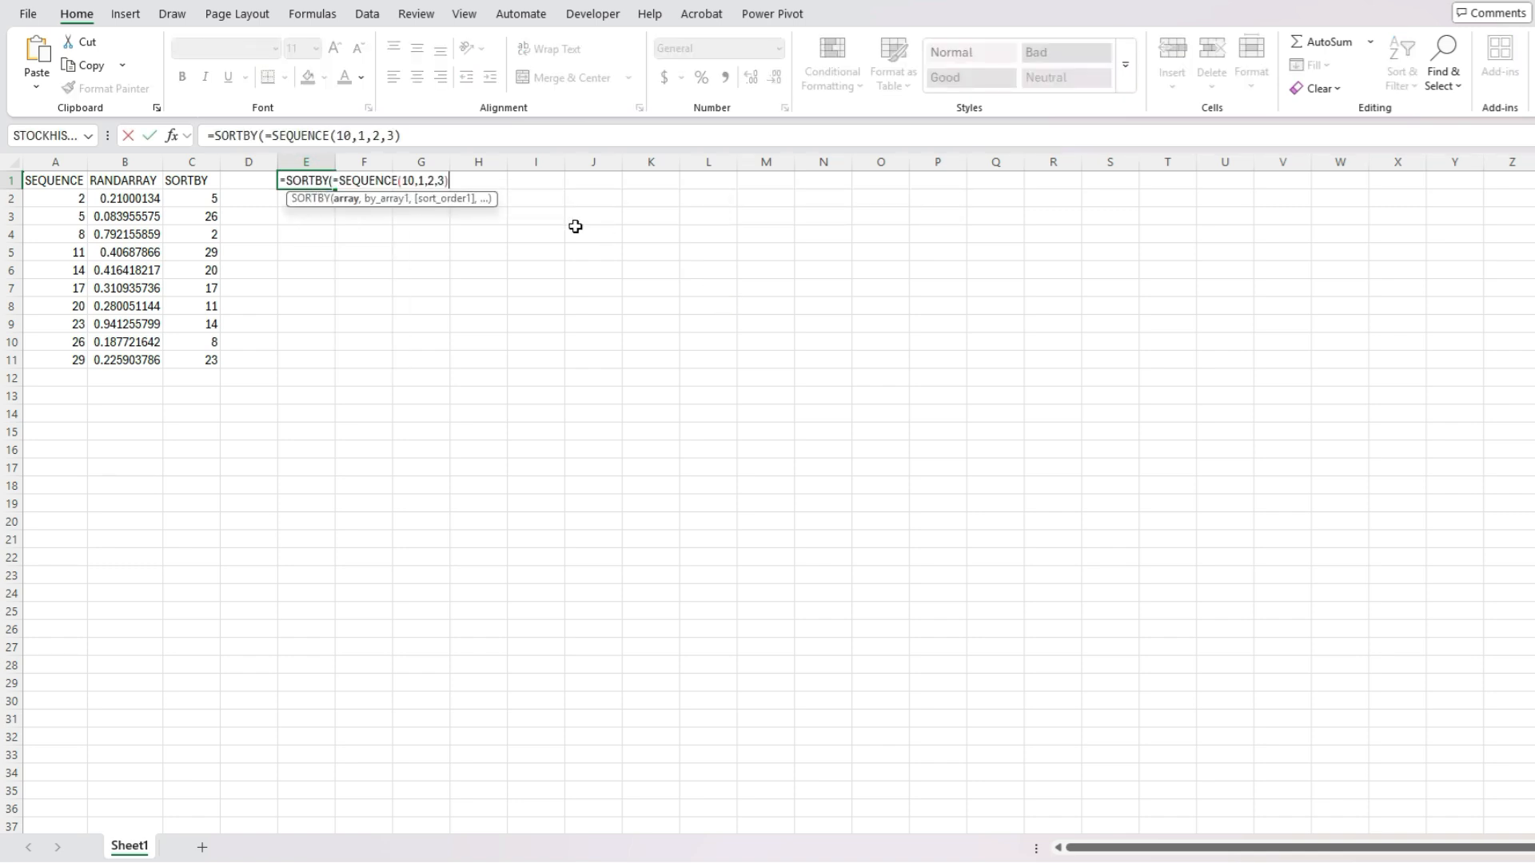
click(274, 134)
key(BackSpace)
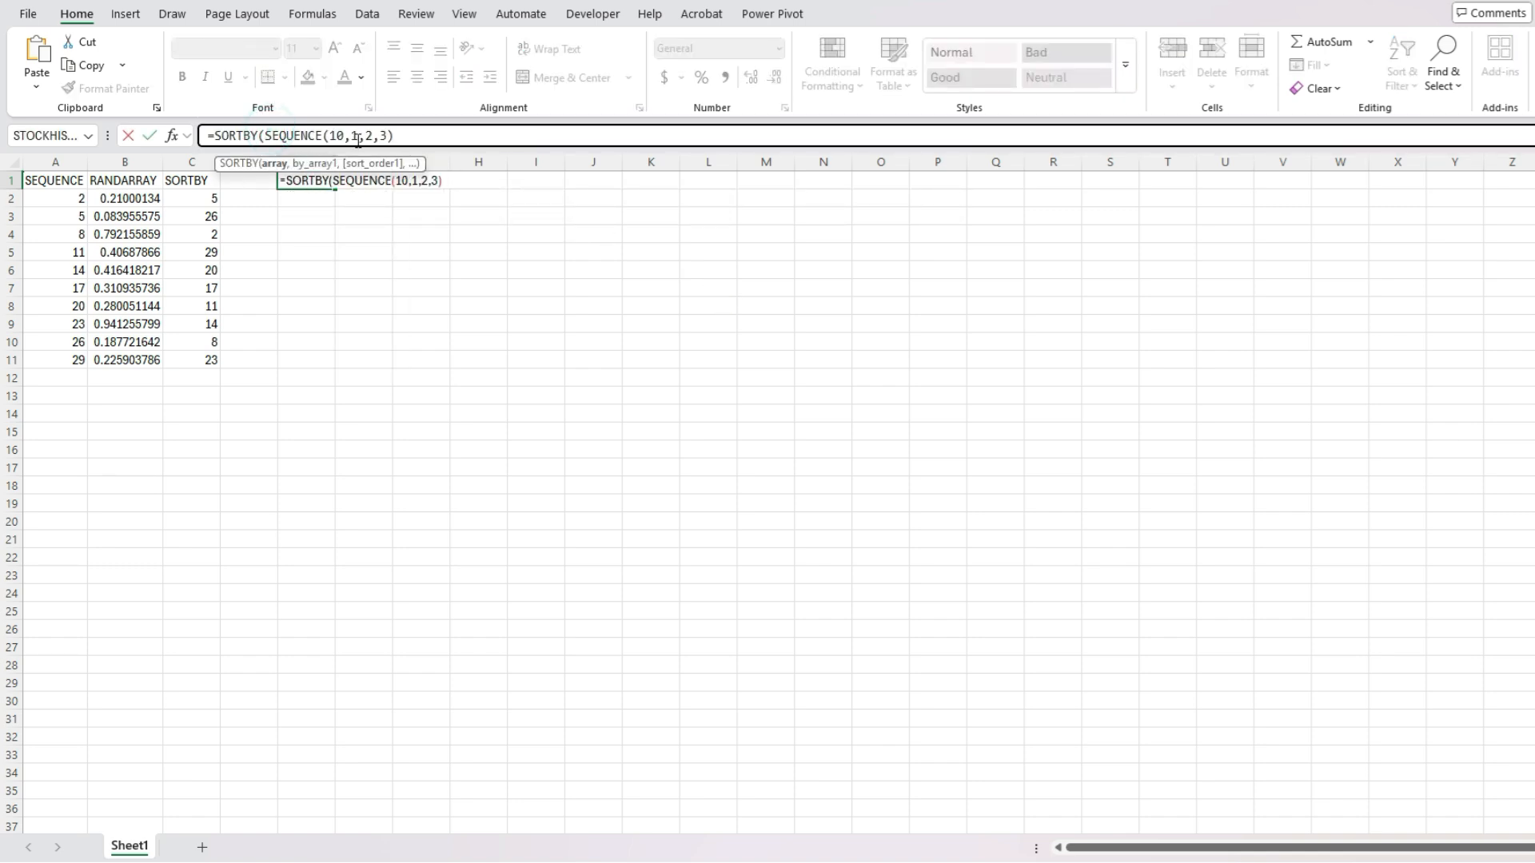
Complete the SORTBY formula in E1 with RANDARRAY(10,1) as the array to sort by
click(418, 133)
text(,)
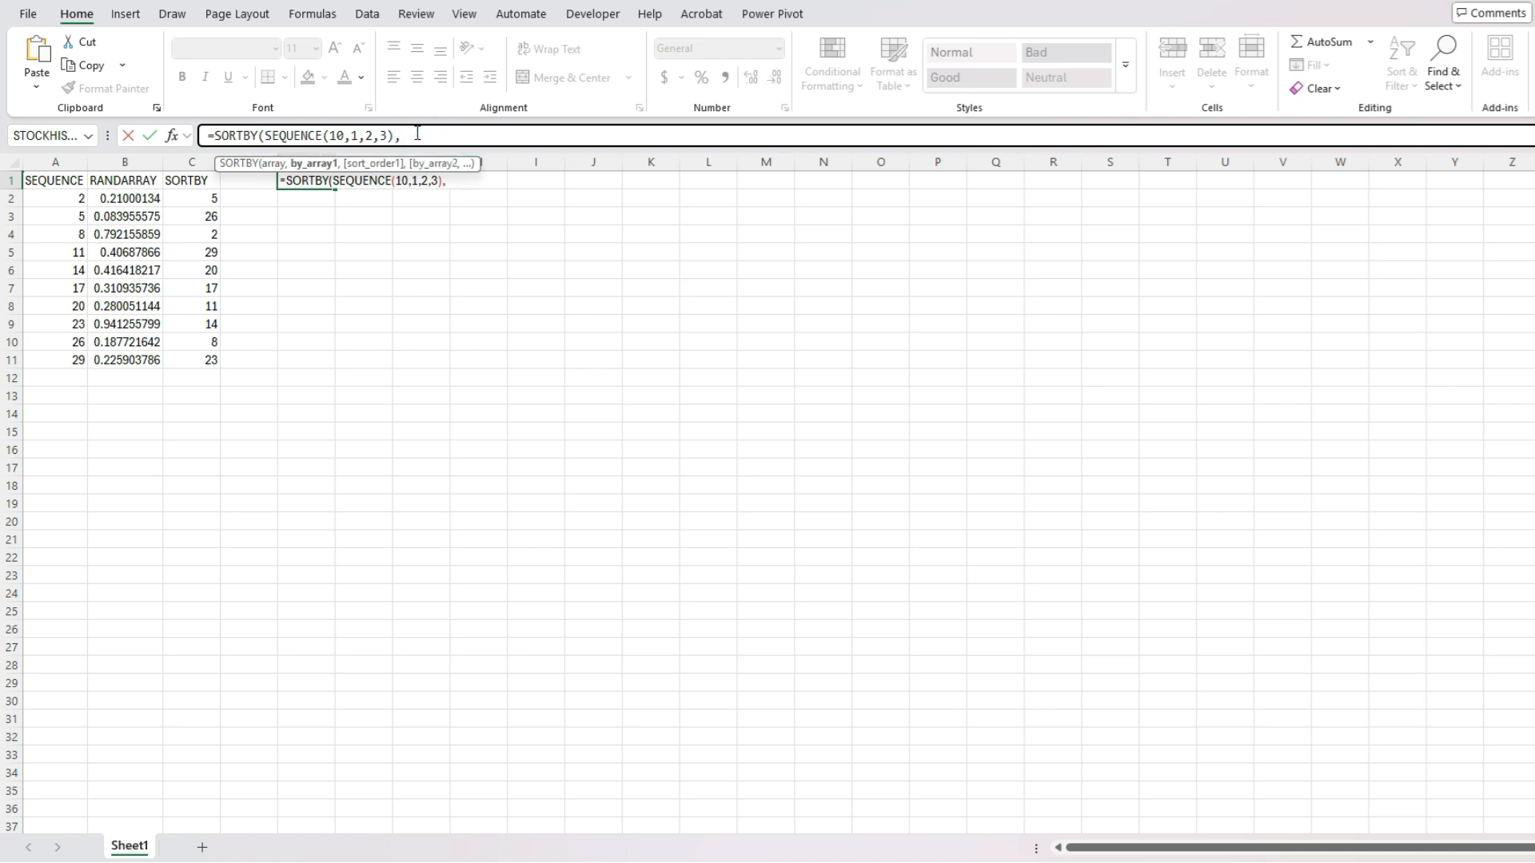
text(rand)
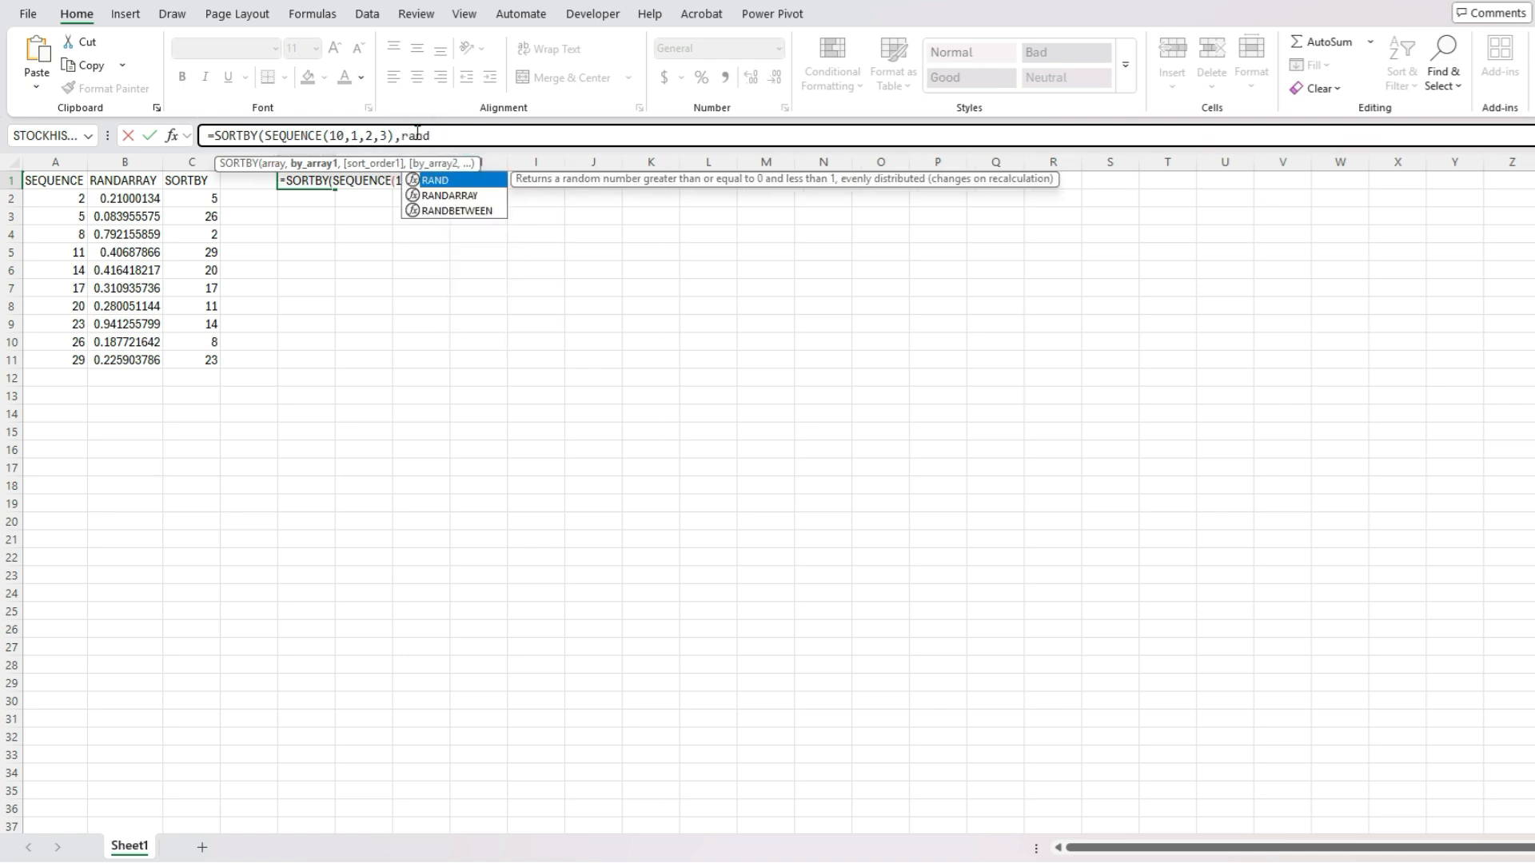
text(ar)
key(Tab)
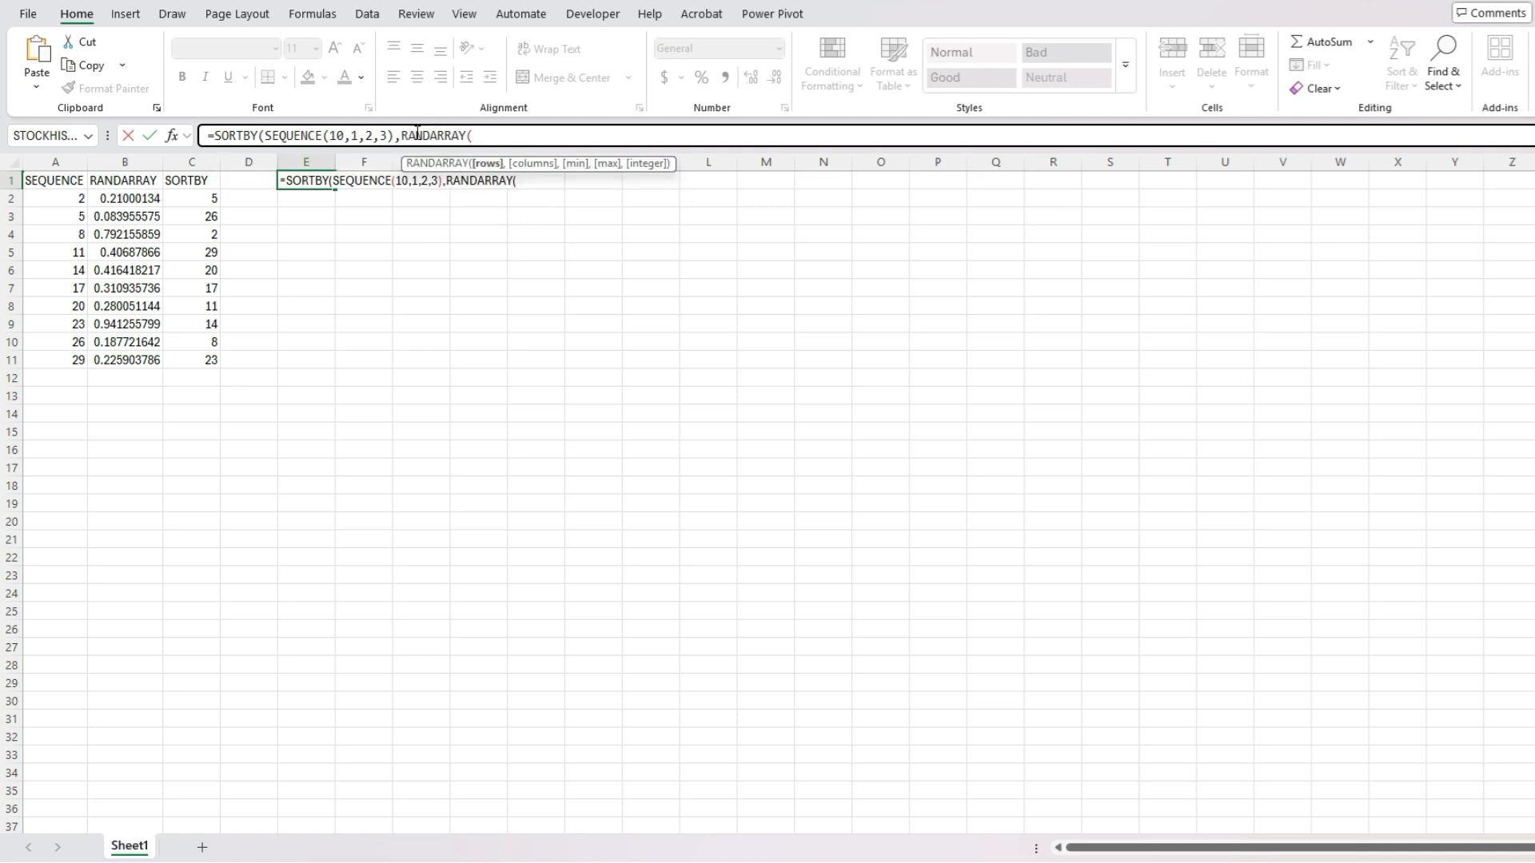
text(10,1)
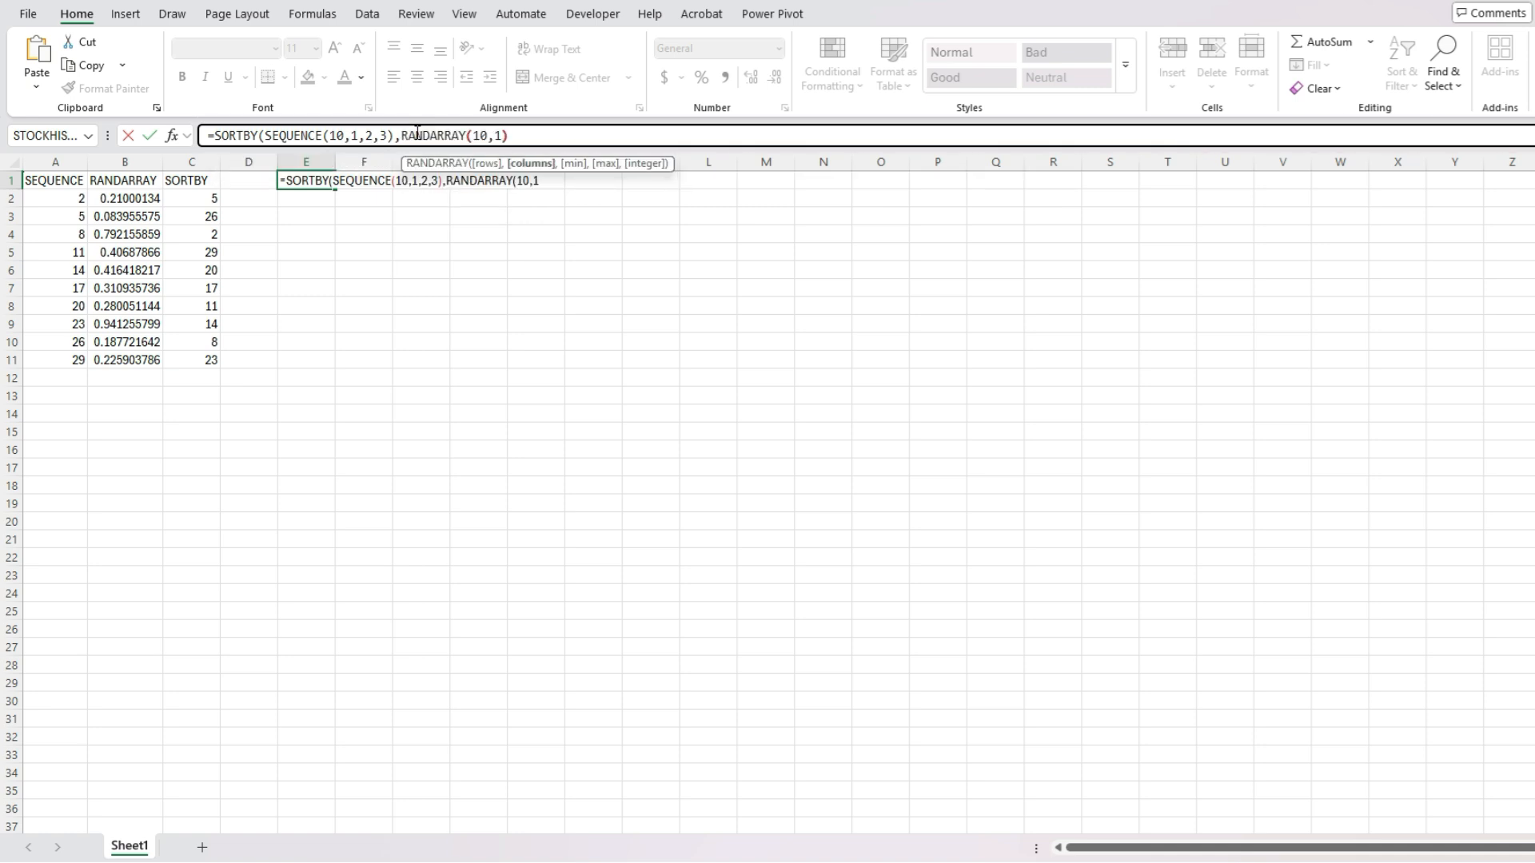
text())
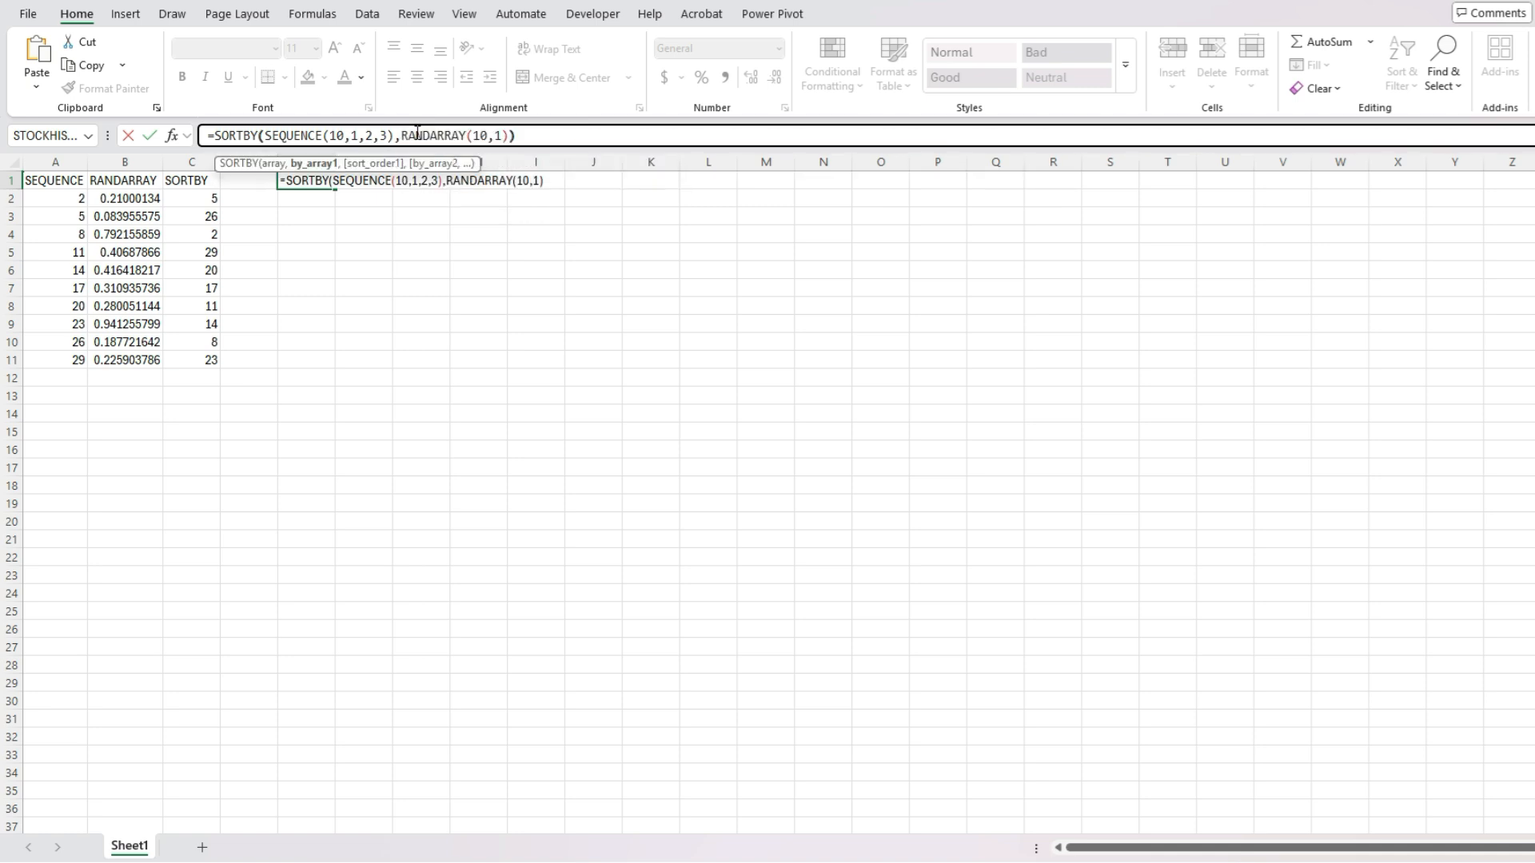
key(Return)
key(Up)
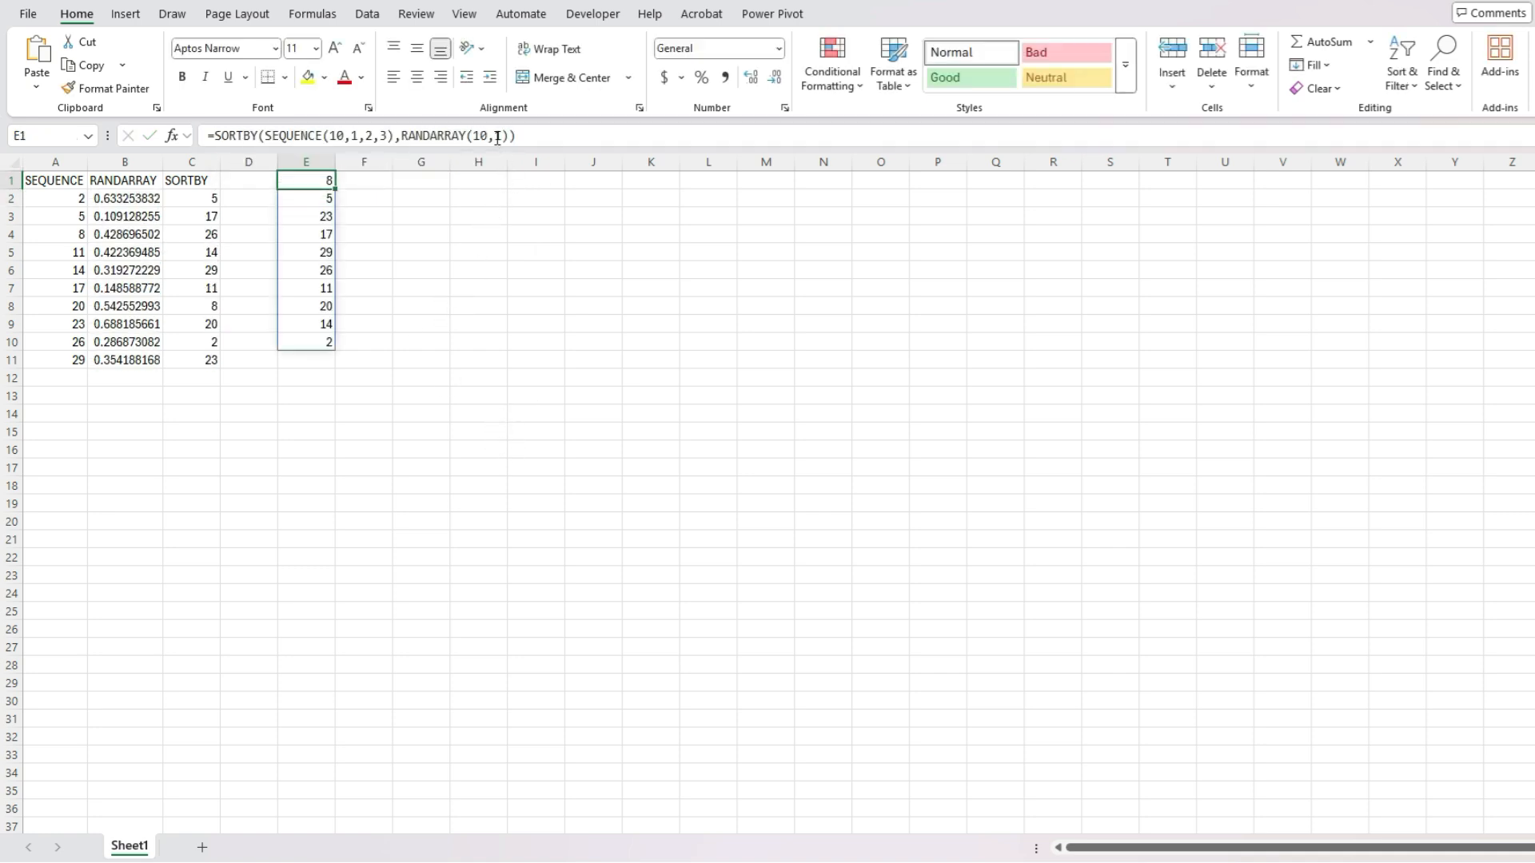
Try a RANDARRAY row count of 9 in the E1 formula, keeping the SEQUENCE at 10 rows
double_click(487, 134)
key(BackSpace)
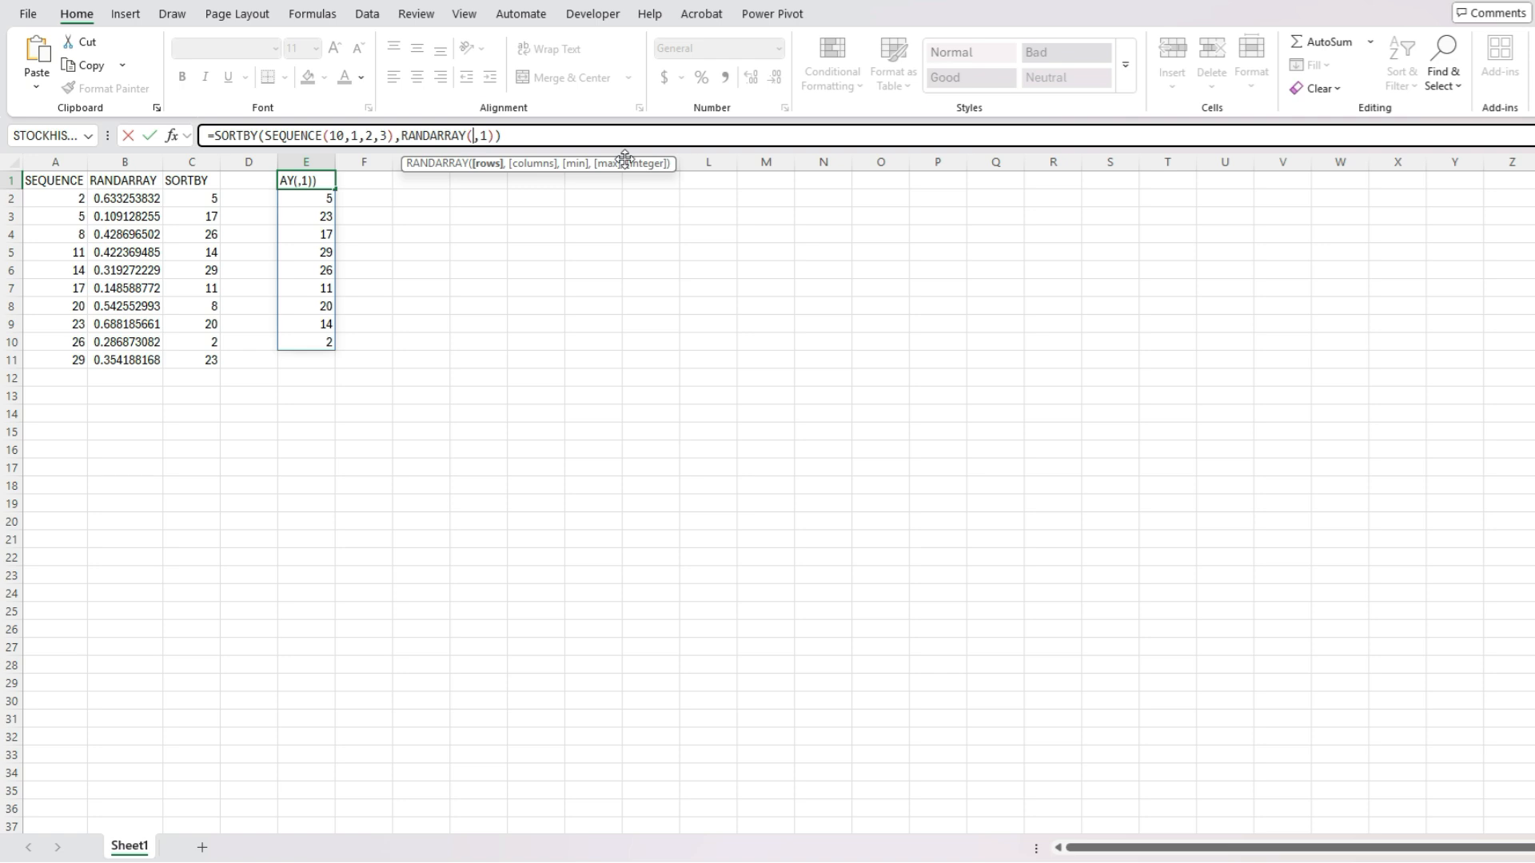
key(Return)
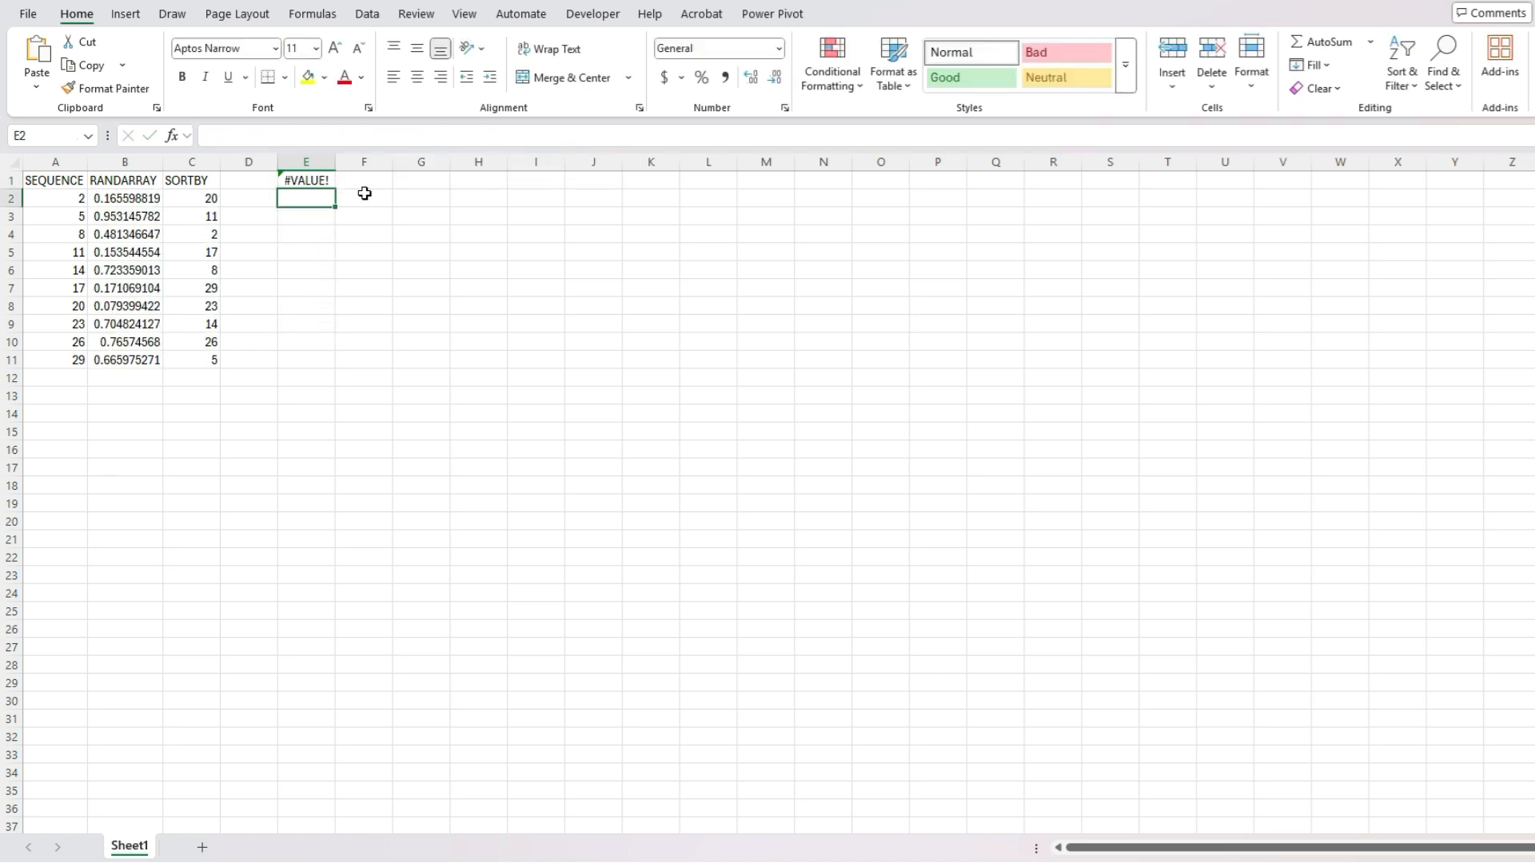
Set the RANDARRAY row count in the E1 formula to 10, matching the SEQUENCE rows
click(330, 180)
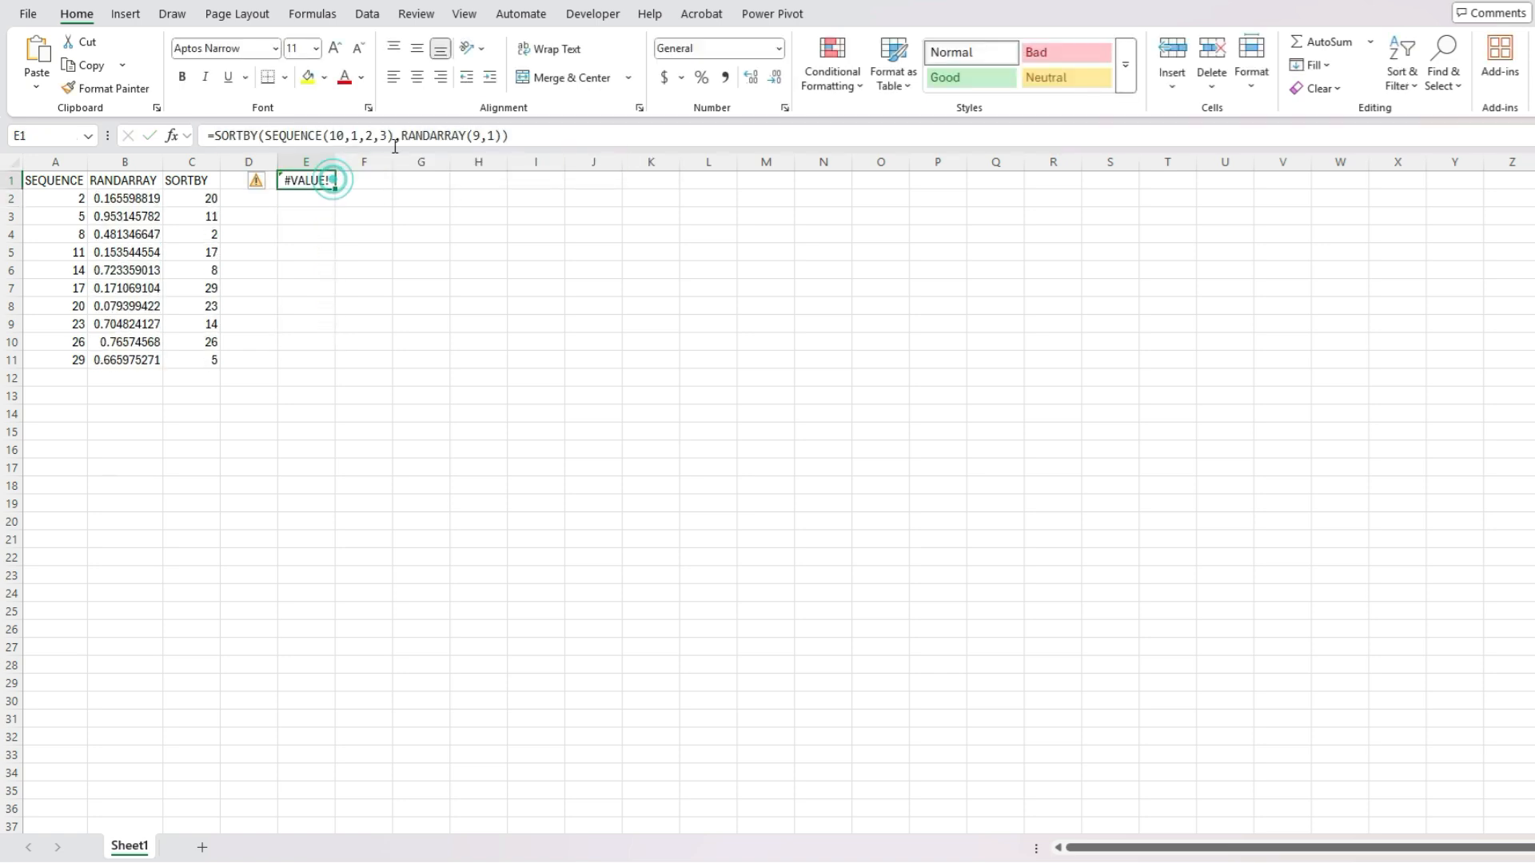
click(475, 136)
key(BackSpace)
text(10)
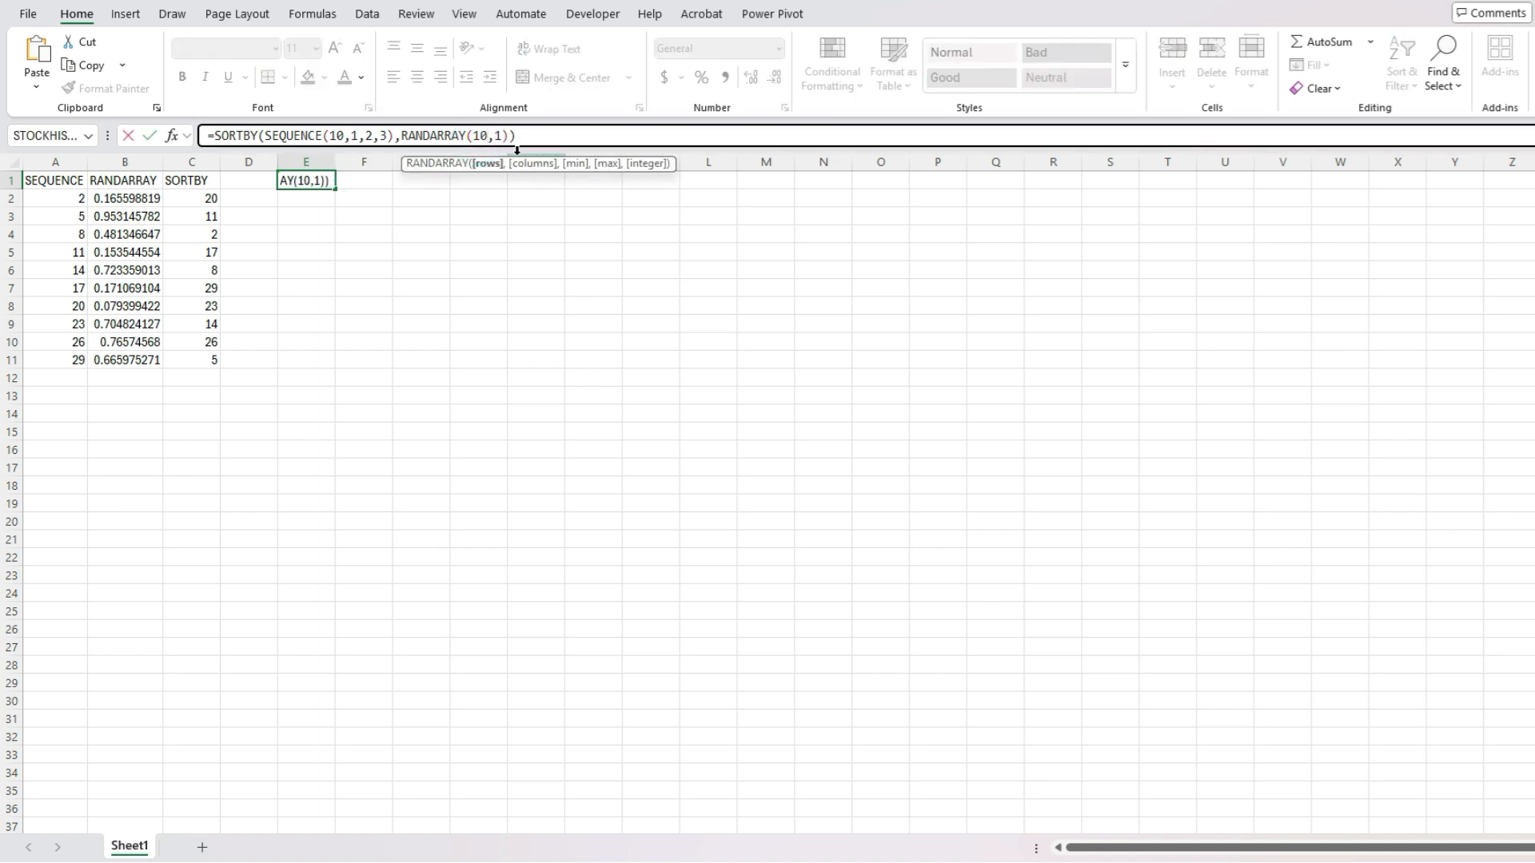
key(Return)
click(384, 180)
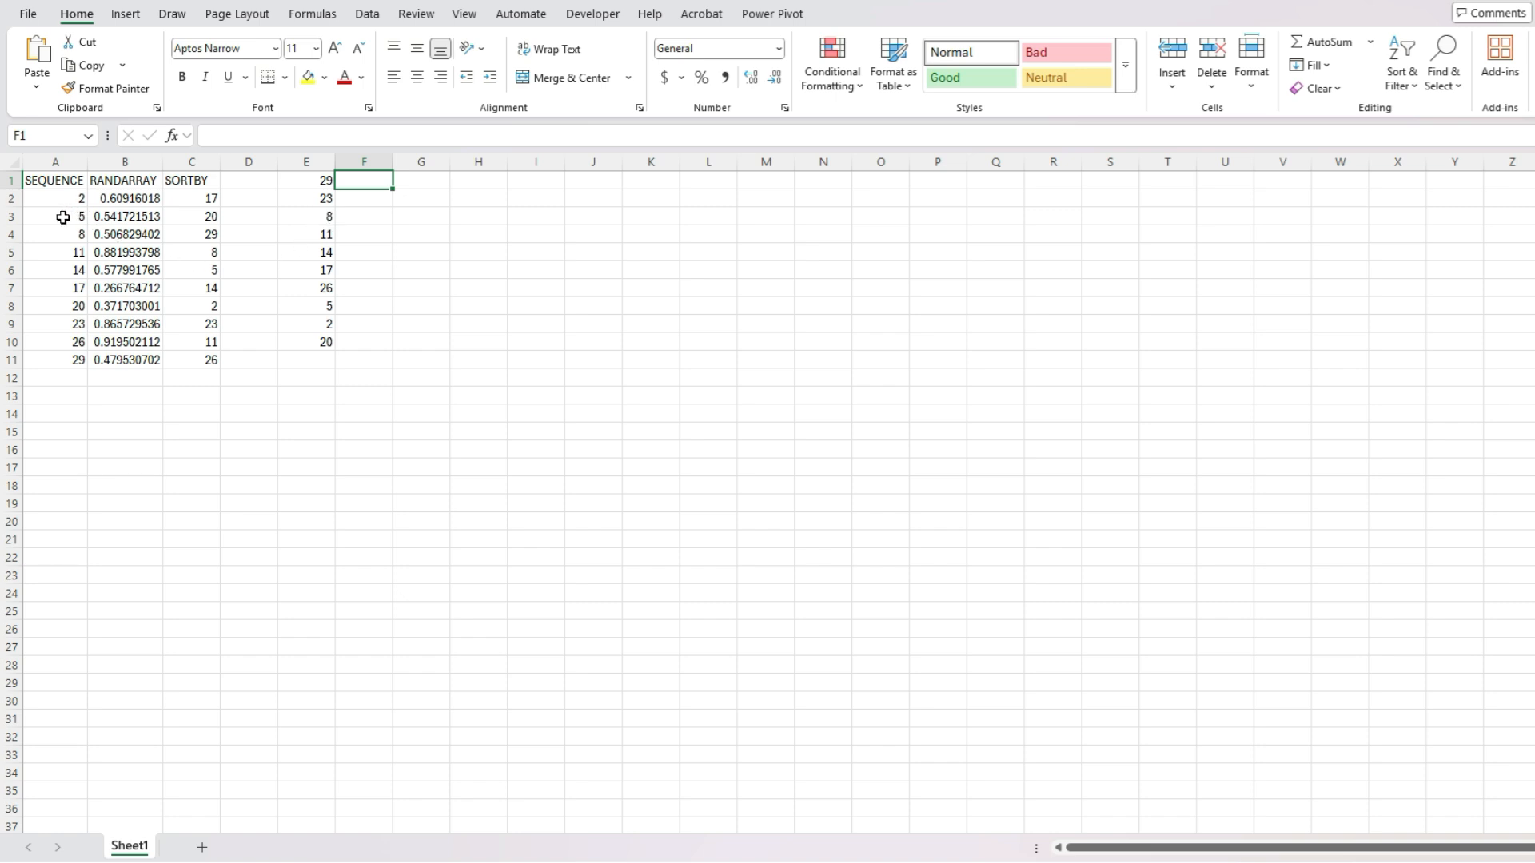
Review the combined formula in E1 and recalculate the worksheet several times to observe the order of E1:E10
click(304, 184)
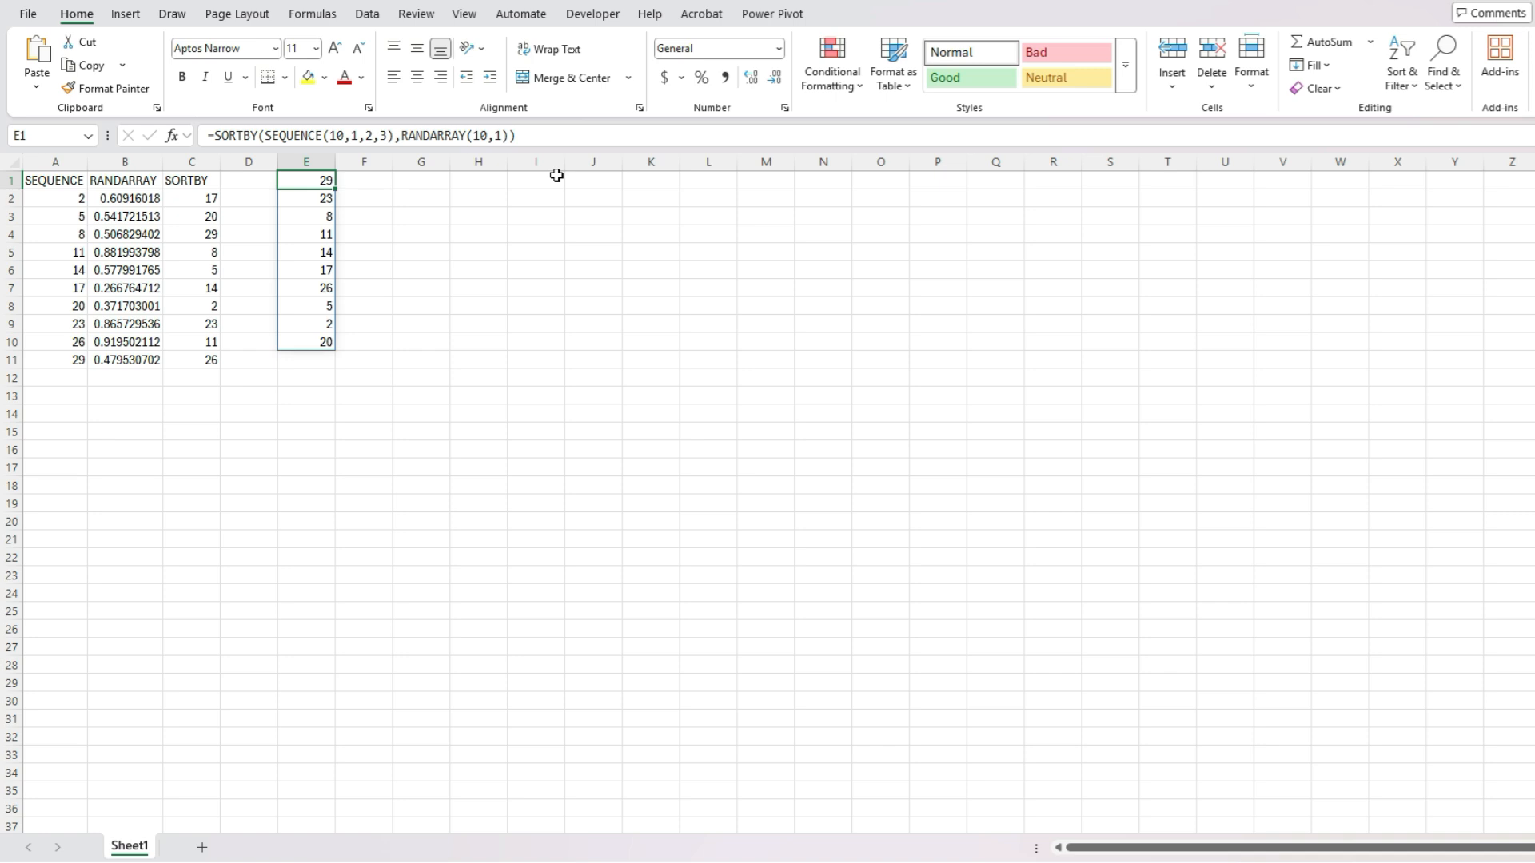
click(412, 183)
key(F9)
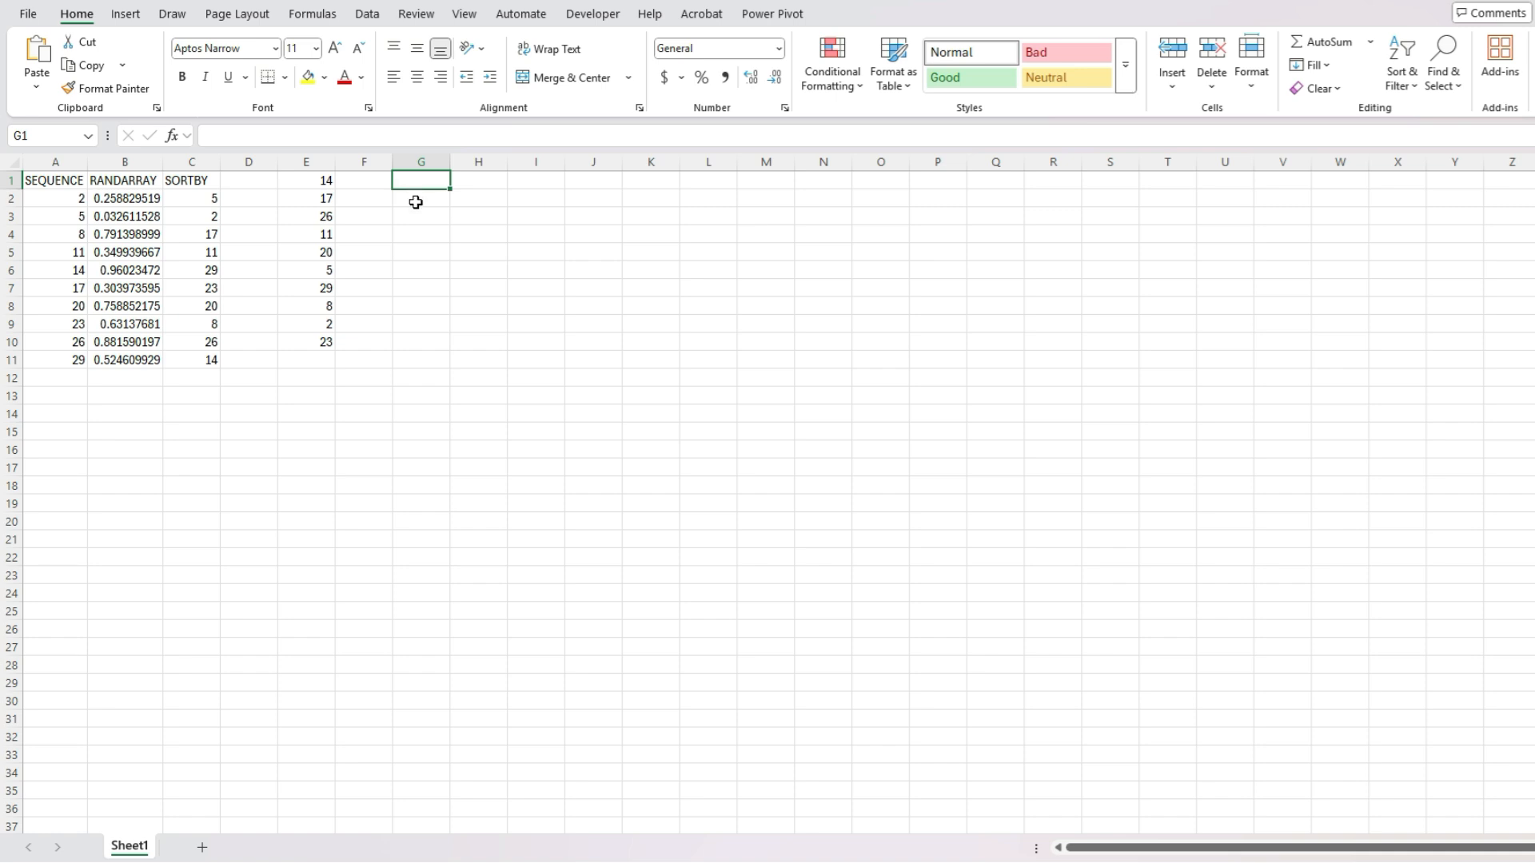
key(F9)
key(F9)
key(F9)
key(F9)
key(F9)
key(F9)
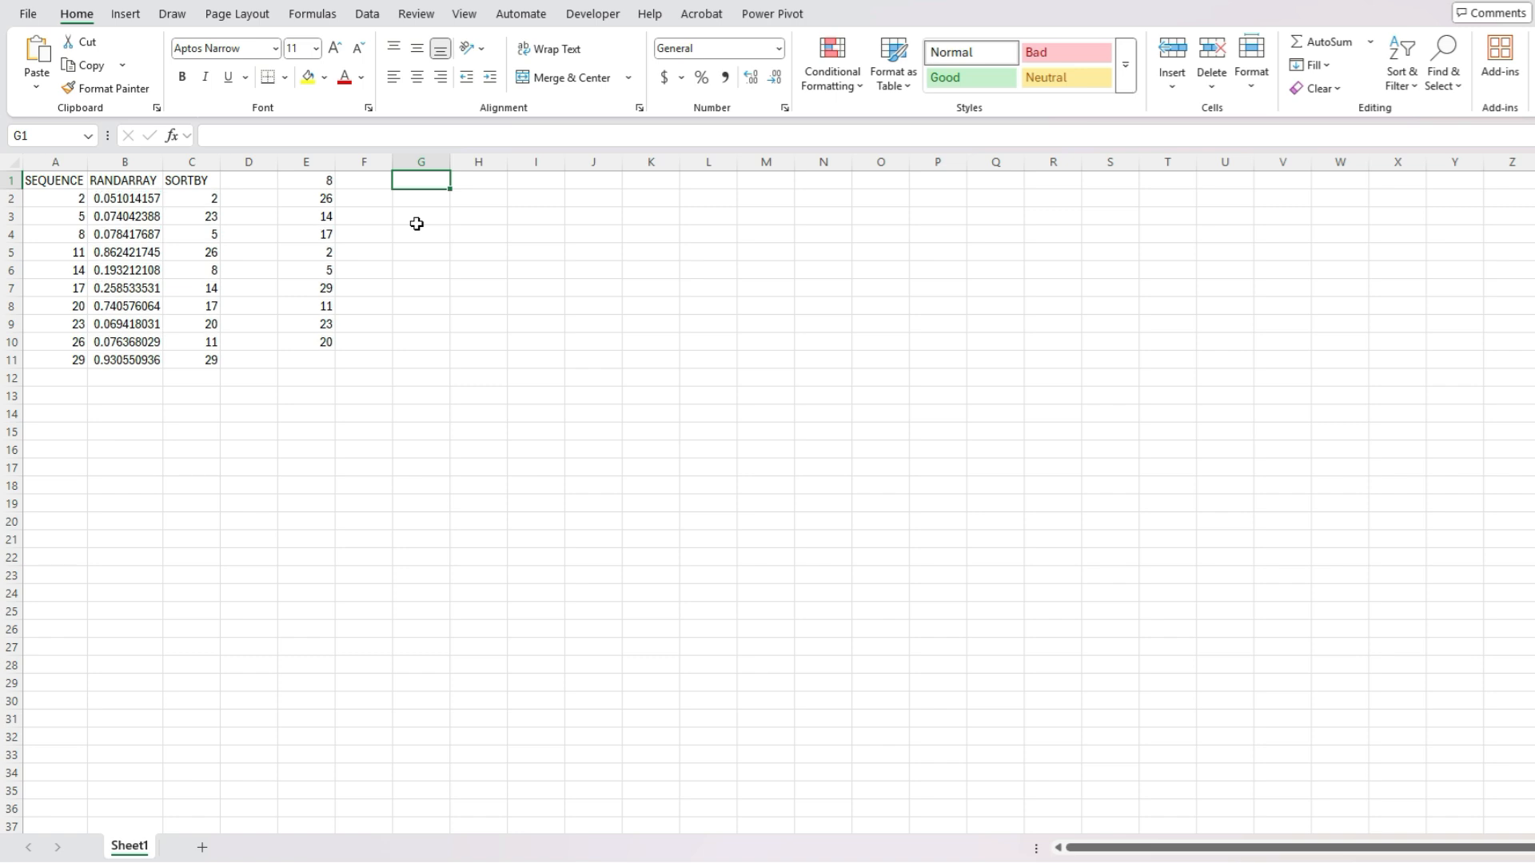